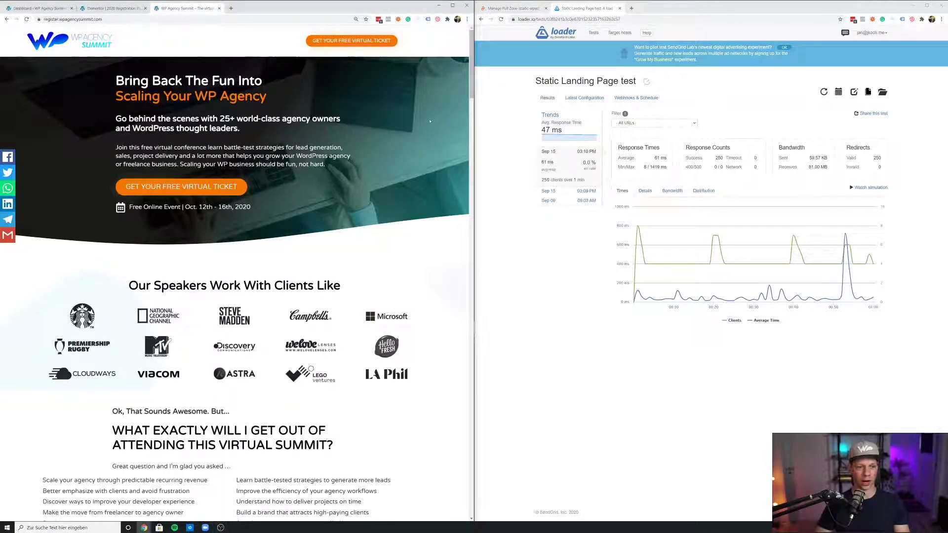
Zoom in on the load test results and note the 61 ms average response time.
left_click(509, 122)
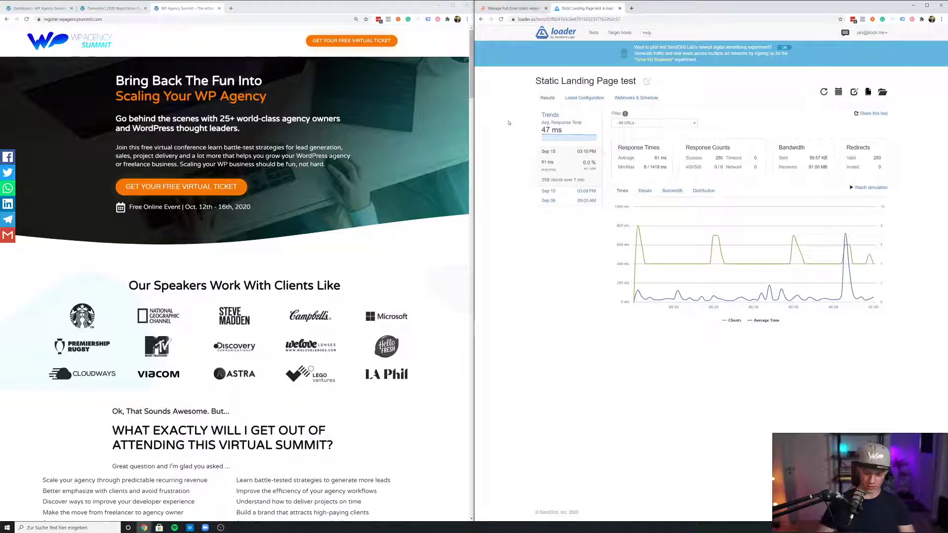
key("ctrl+plus")
key("ctrl+plus")
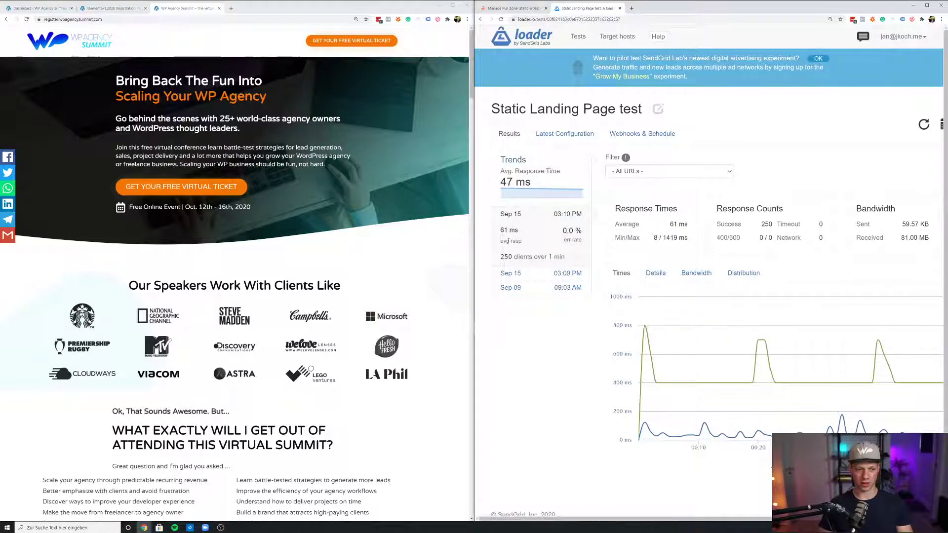
double_click(505, 230)
left_click(505, 230)
Maximize and enlarge the landing page, then open the 'Get Your Free Virtual Ticket' popup.
left_click(315, 176)
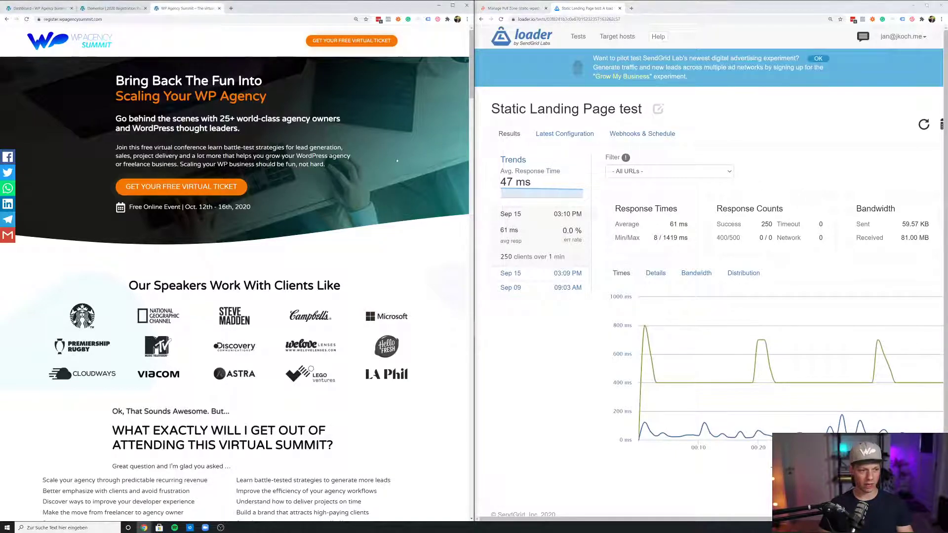
left_click(453, 4)
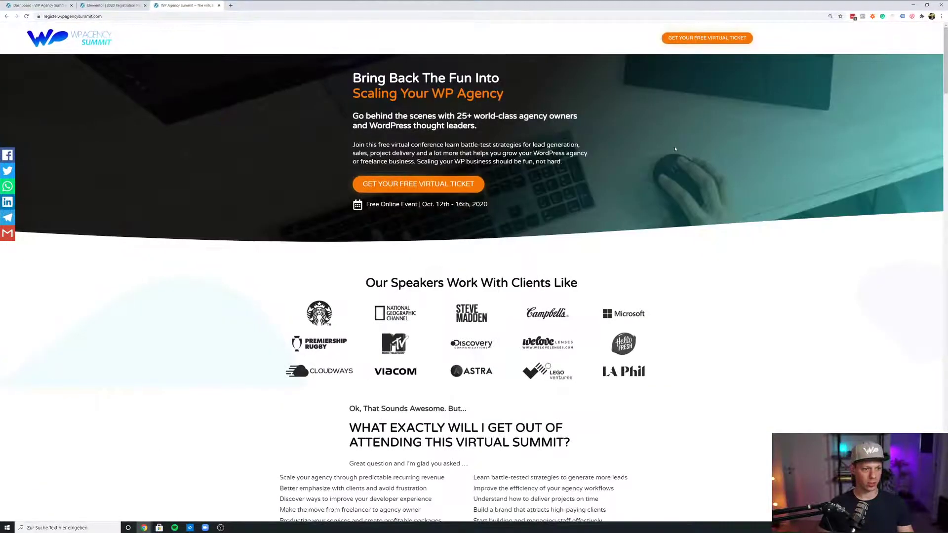
key("ctrl+plus")
key("ctrl+plus")
key("ctrl+plus")
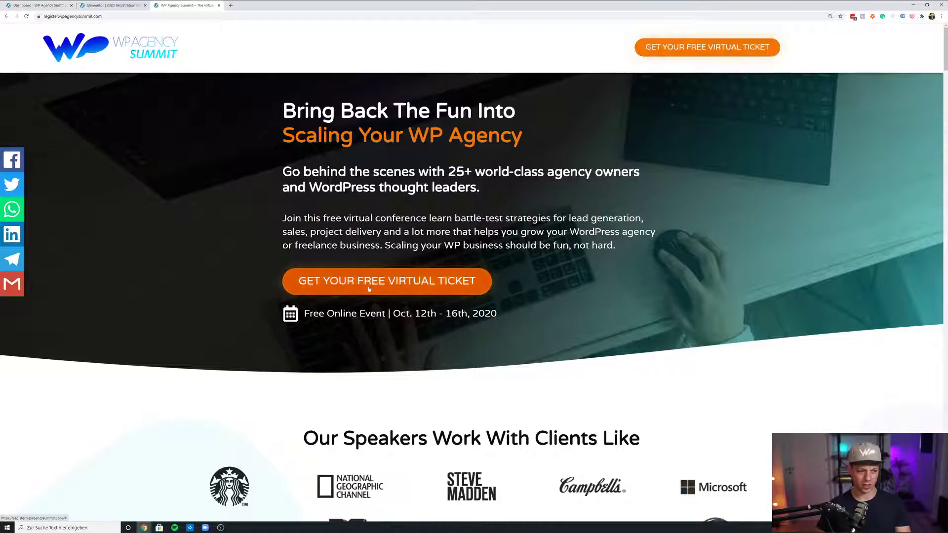
left_click(444, 282)
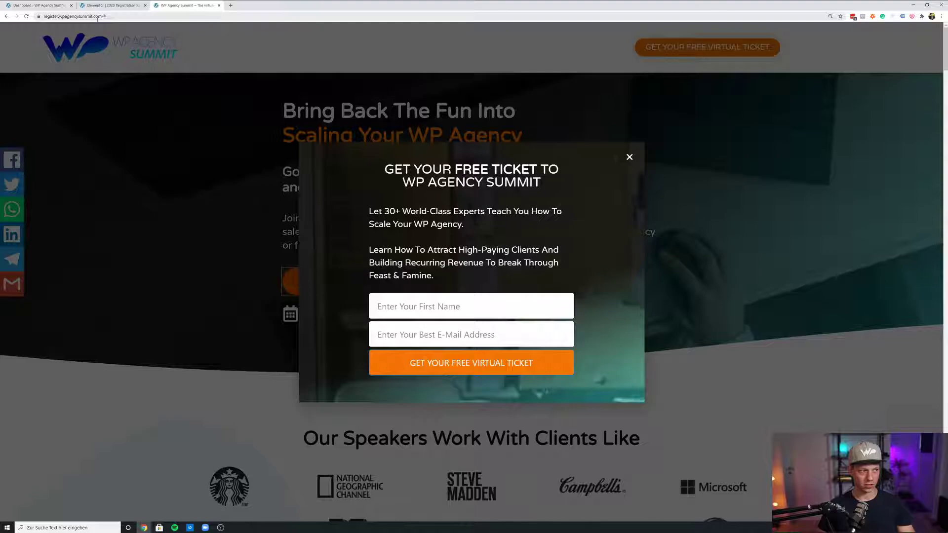
Switch to the WP Agency Summit Dashboard tab and zoom in on it.
left_click(55, 6)
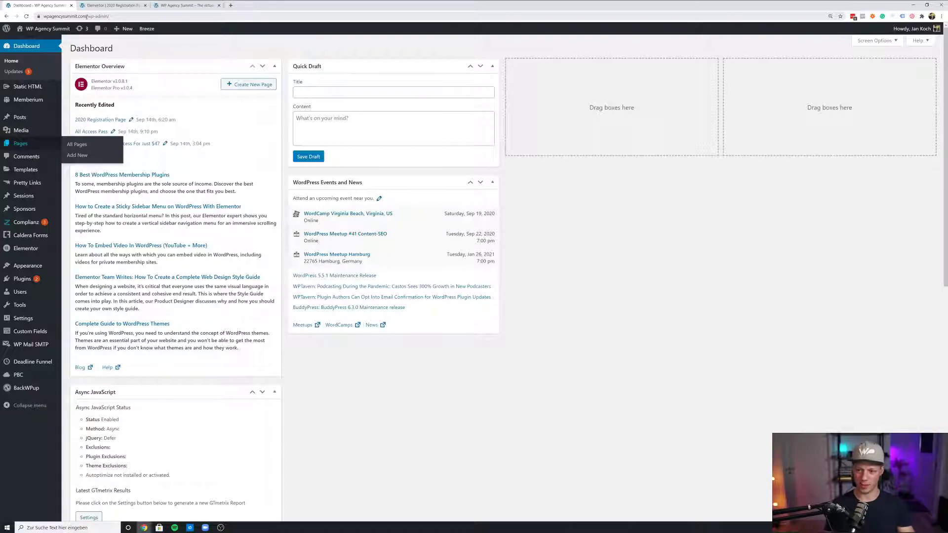
key("ctrl+plus")
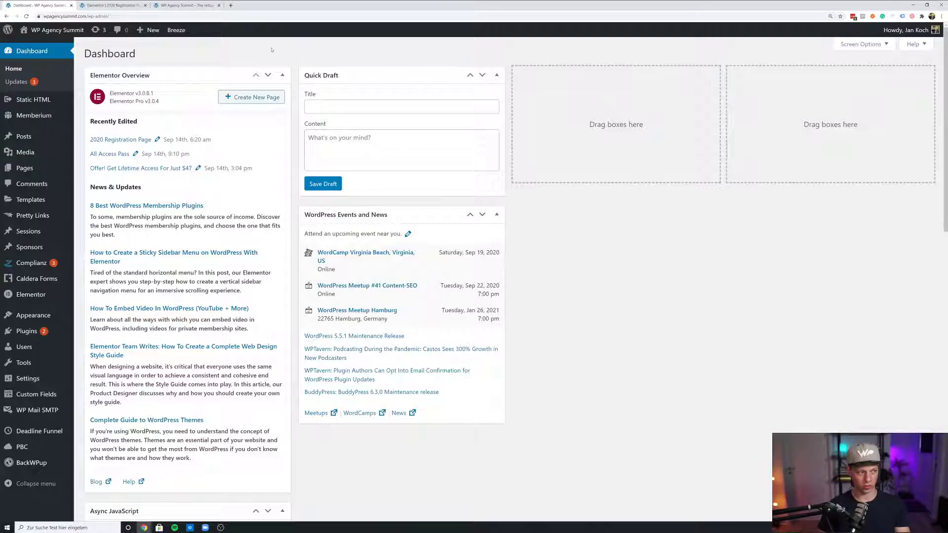
left_click(111, 6)
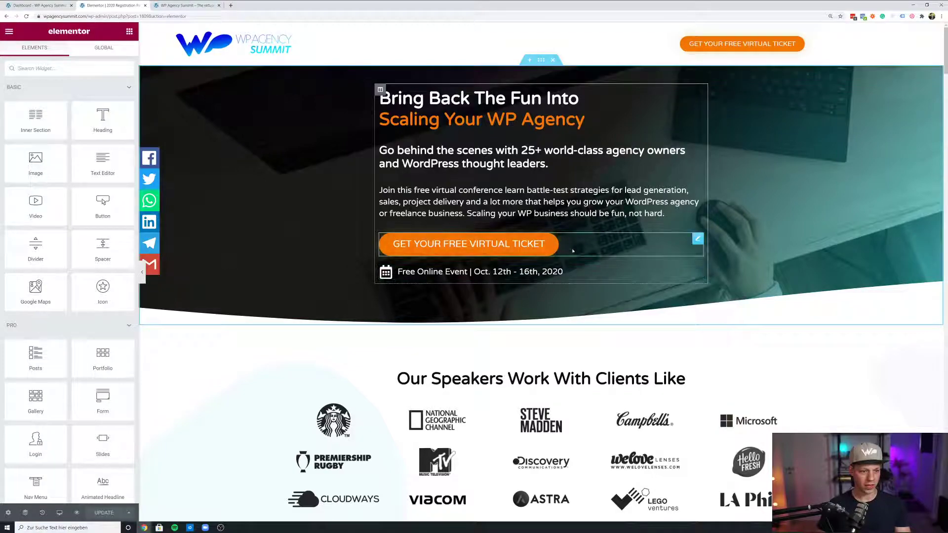
left_click(574, 248)
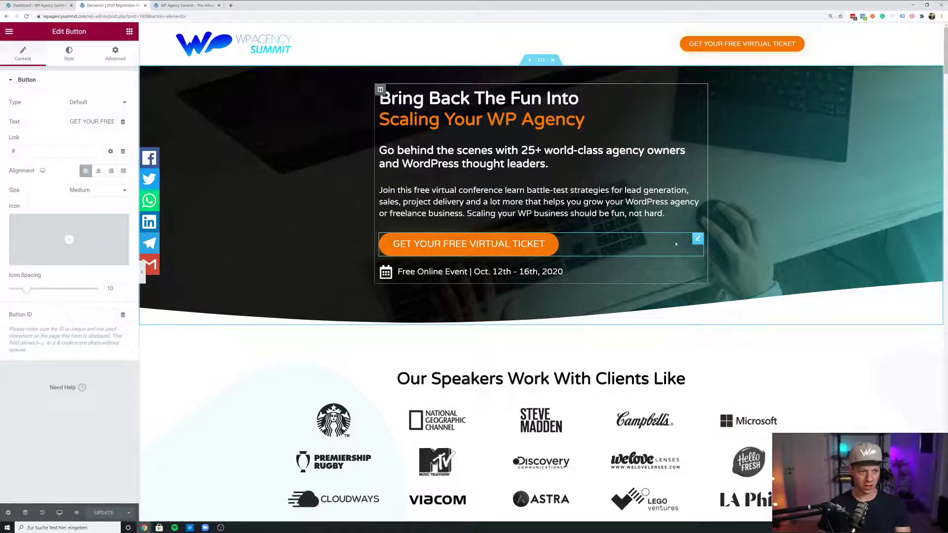
left_click(41, 6)
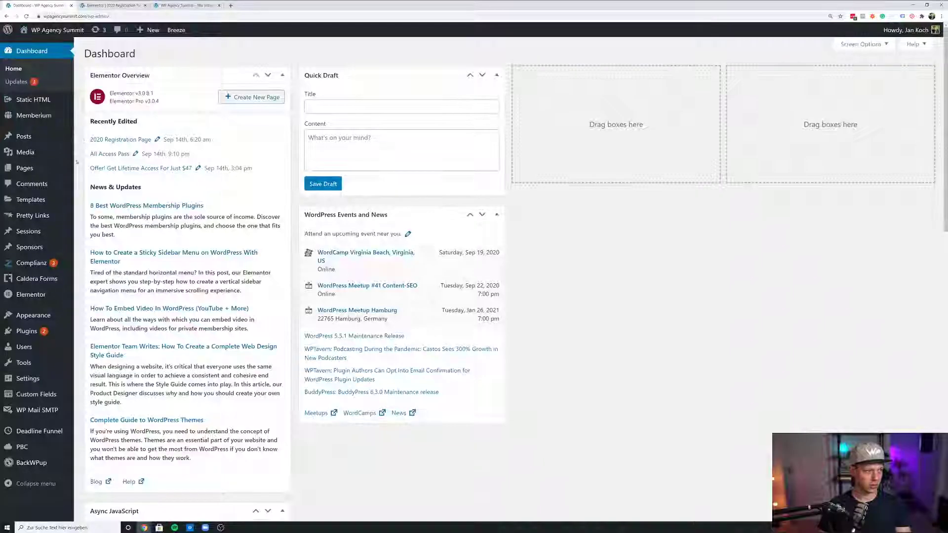
mouse_move(30, 199)
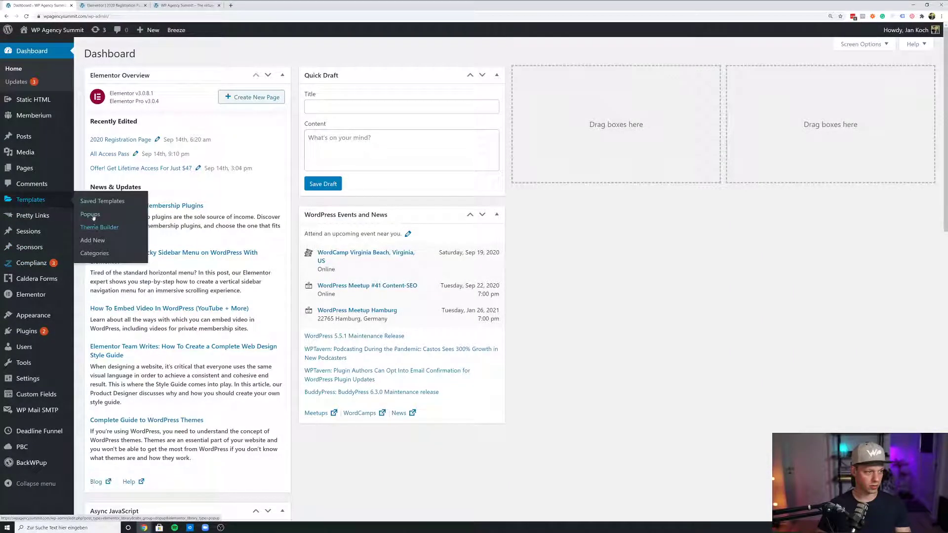
Inspect the render_optin shortcode in the 2019 General Lead Gen popup, then exit to the dashboard.
left_click(91, 215)
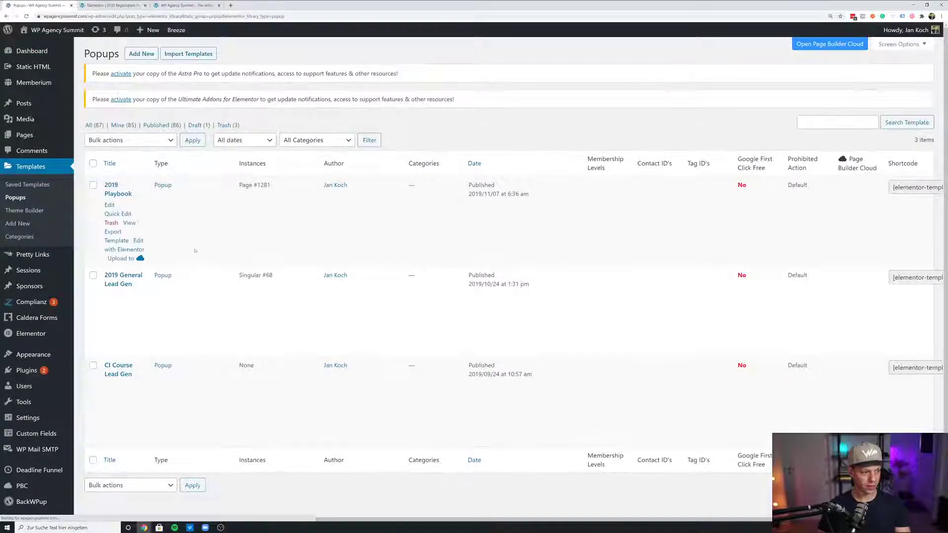
mouse_move(212, 303)
left_click(134, 337)
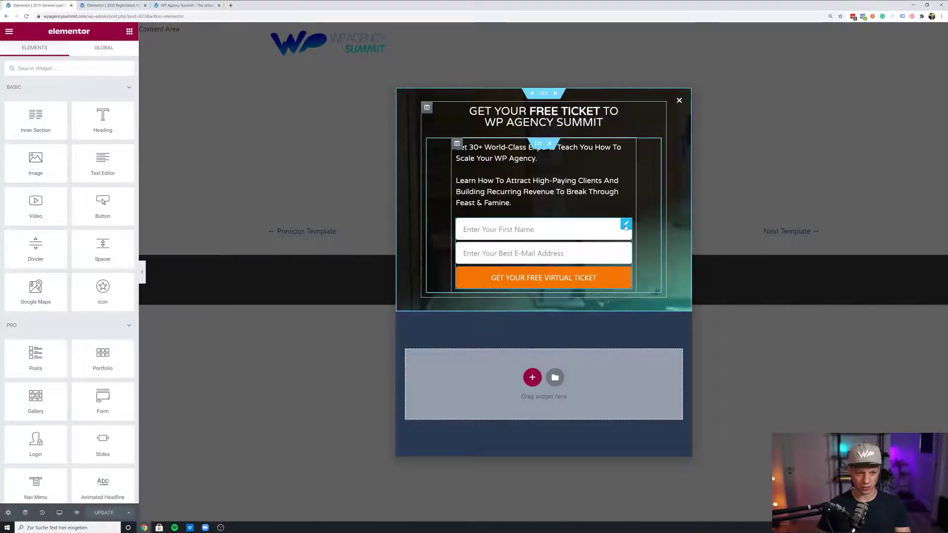
left_click(626, 225)
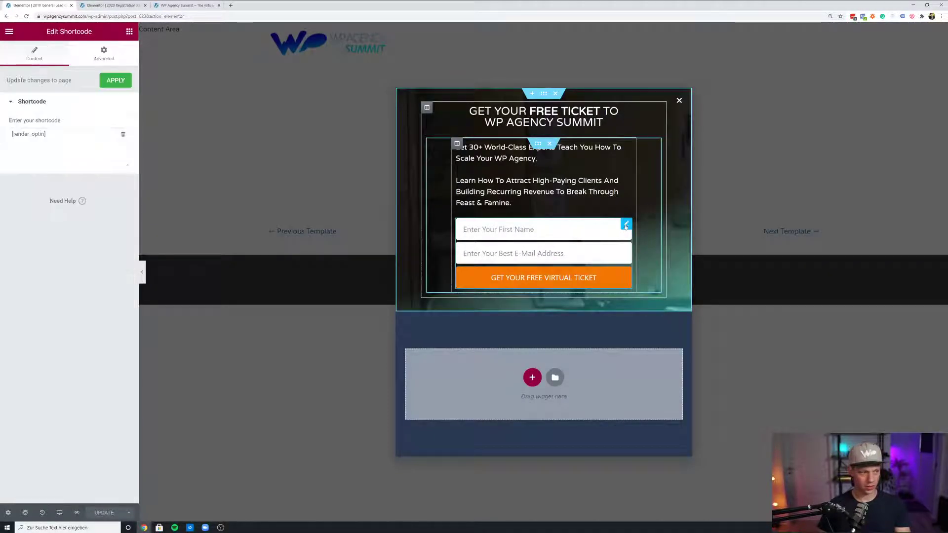
triple_click(34, 134)
left_click(70, 155)
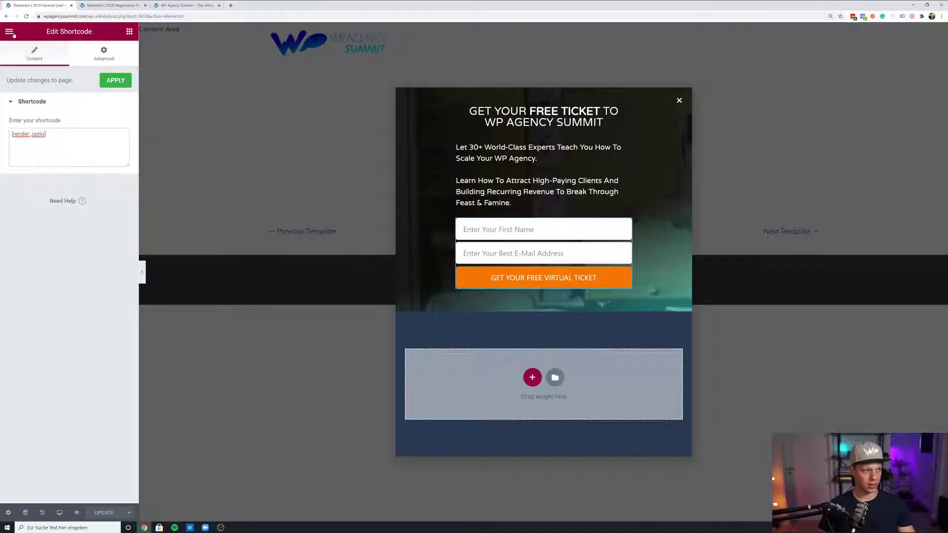
left_click(9, 31)
left_click(72, 193)
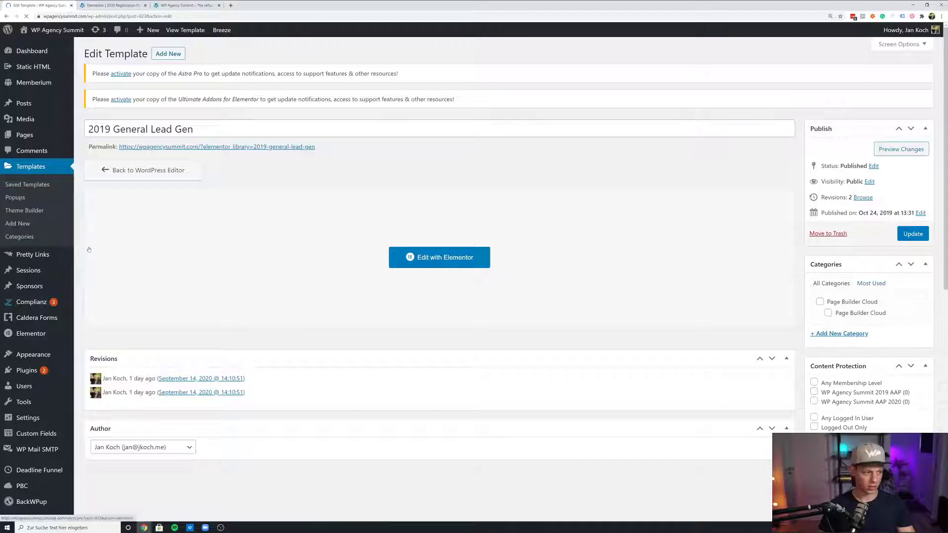
mouse_move(34, 355)
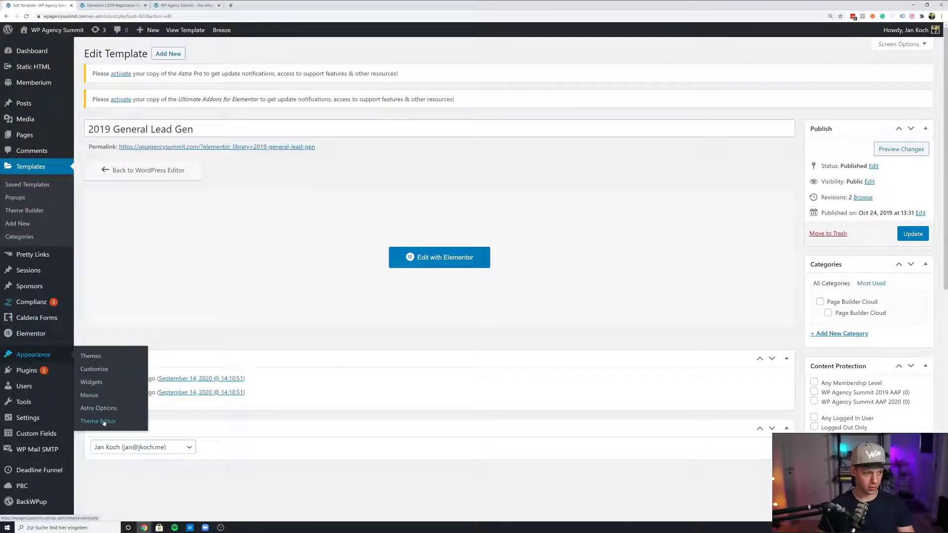
Delete the console.log statement from the child theme's optins.js and save the file.
left_click(104, 421)
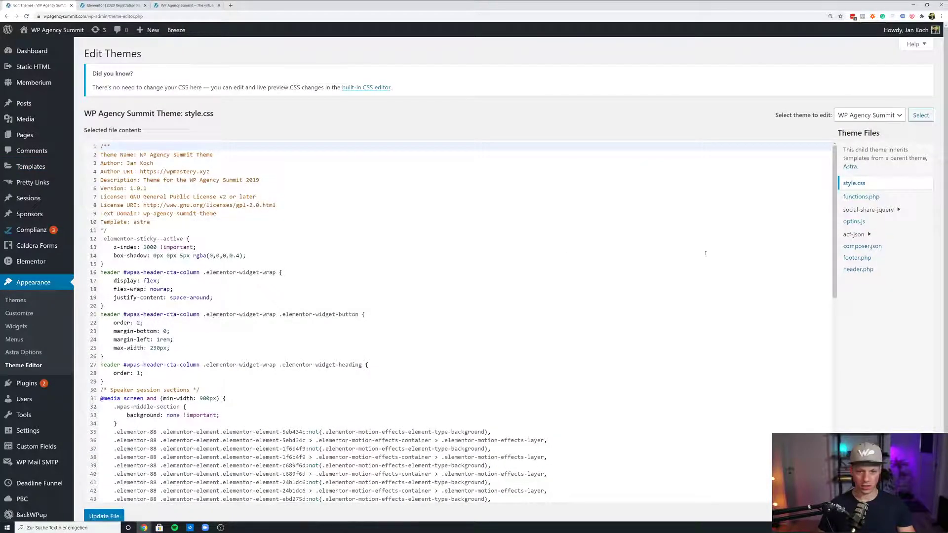
left_click(854, 221)
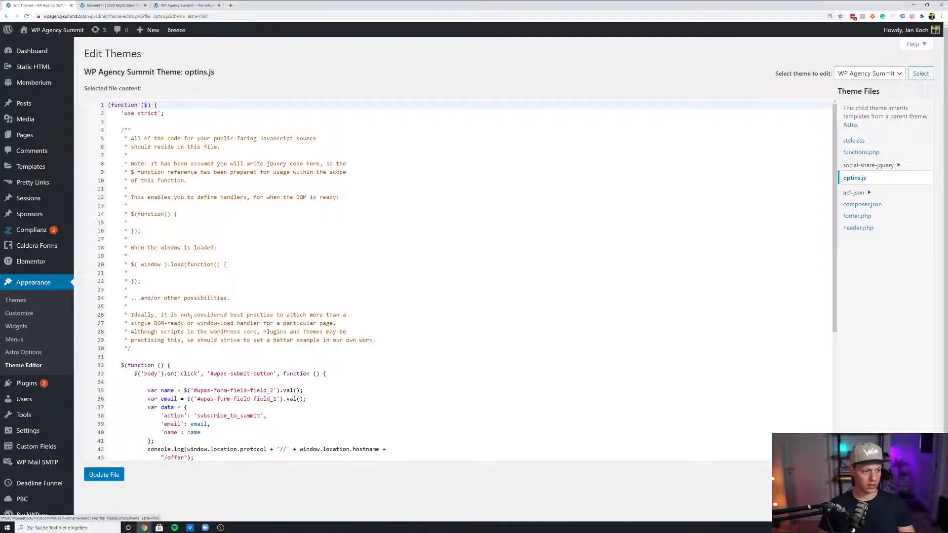
scroll(220, 385, "down", 2)
left_click_drag(206, 426, 101, 425)
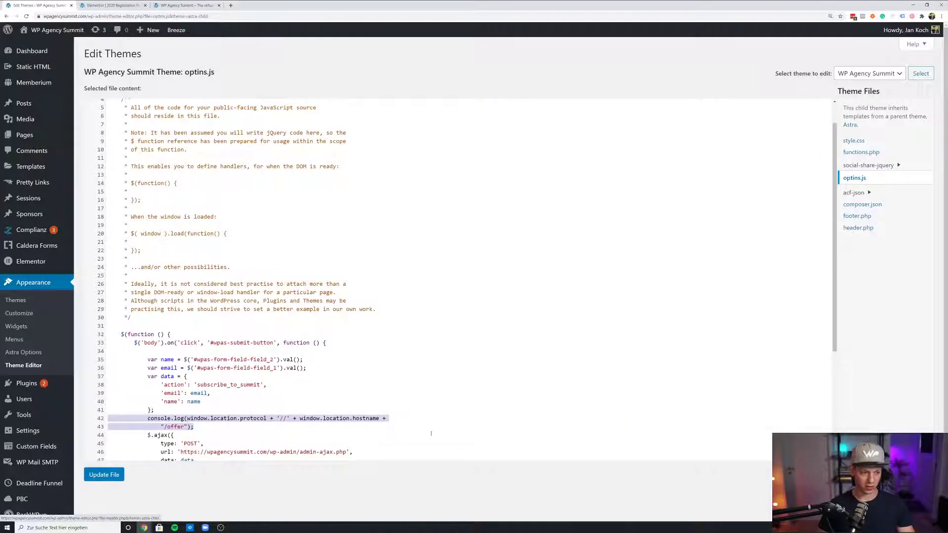
key("BackSpace")
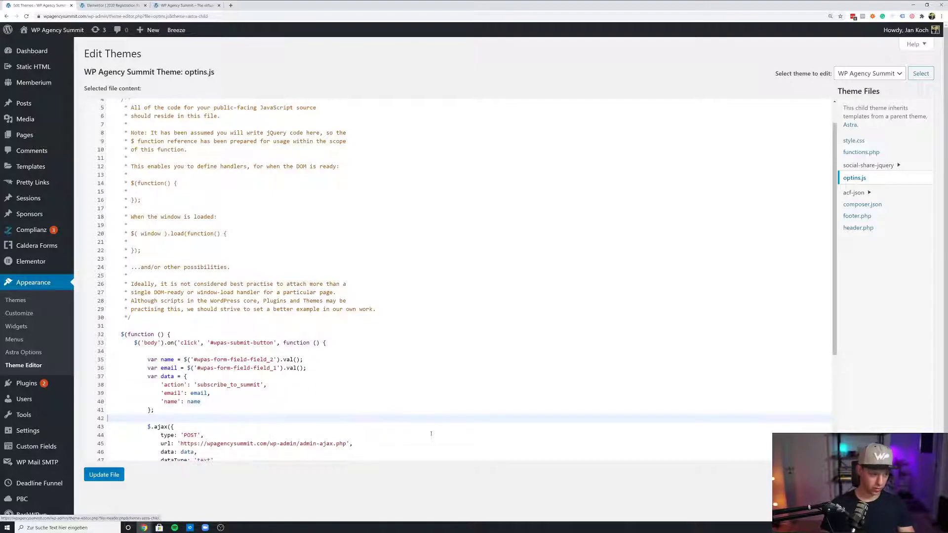
key("BackSpace")
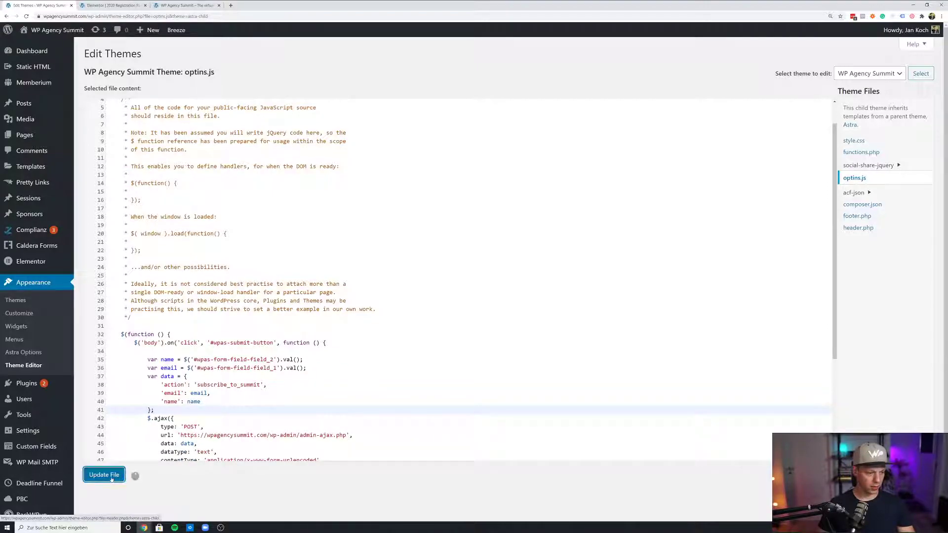
left_click(111, 475)
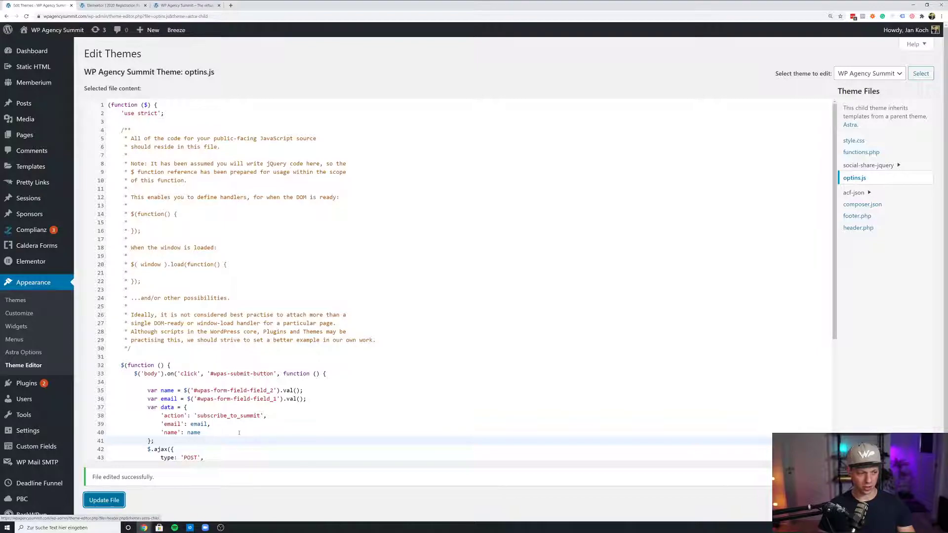
scroll(239, 432, "down", 2)
scroll(243, 428, "down", 4)
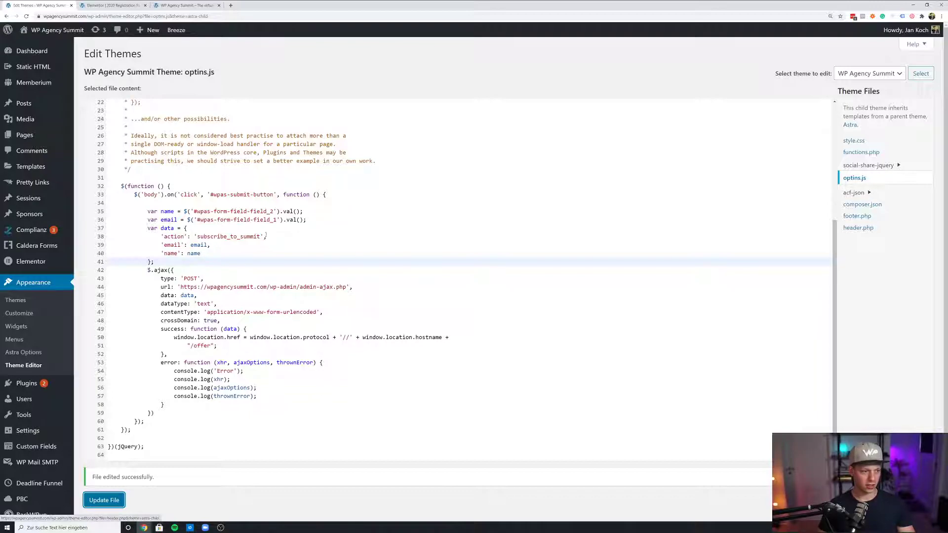
Walk through the name, email, subscribe_to_summit action and admin-ajax URL lines in optins.js.
left_click(160, 213)
left_click(219, 220)
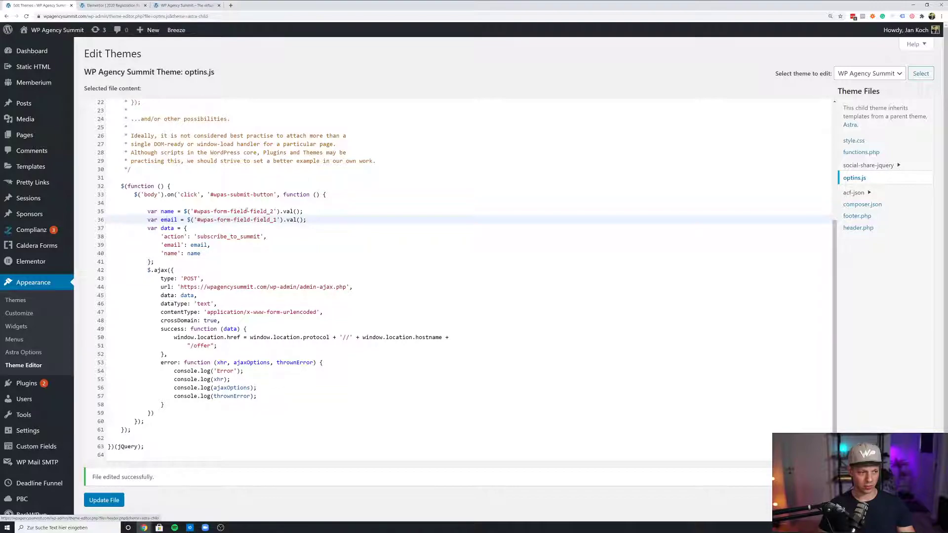
double_click(224, 237)
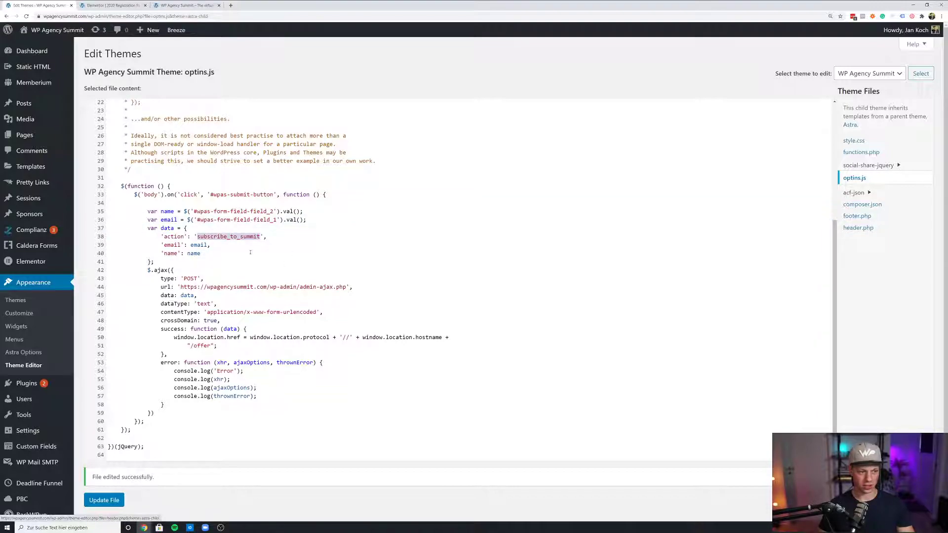
left_click(322, 275)
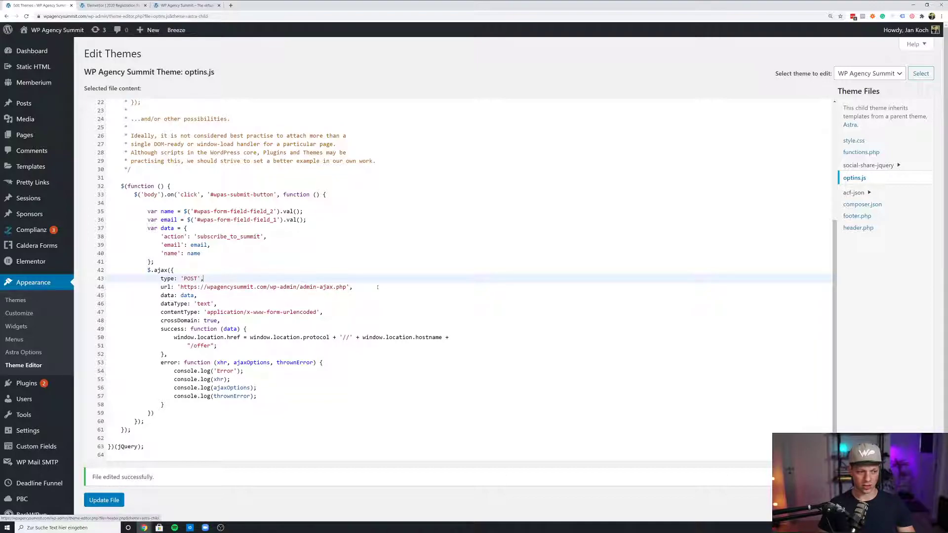
left_click_drag(353, 286, 148, 286)
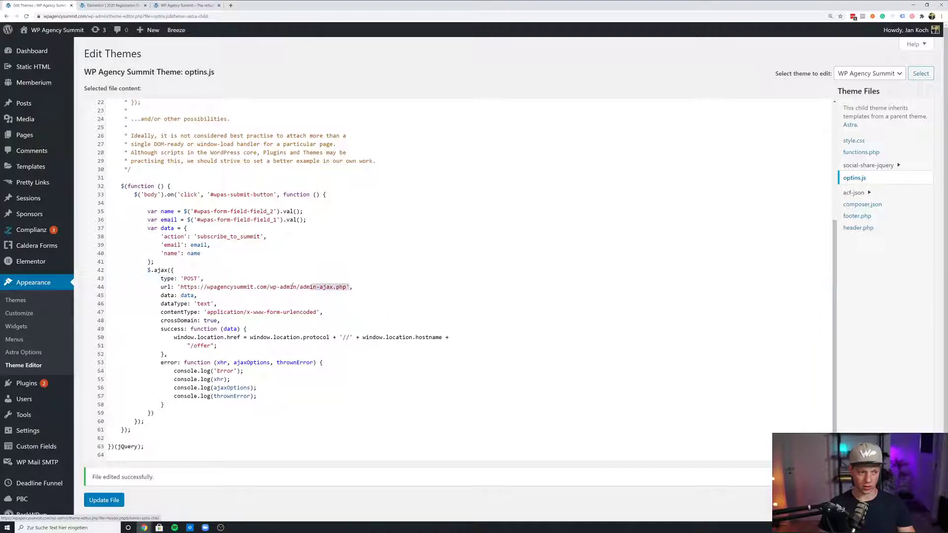
left_click(148, 286)
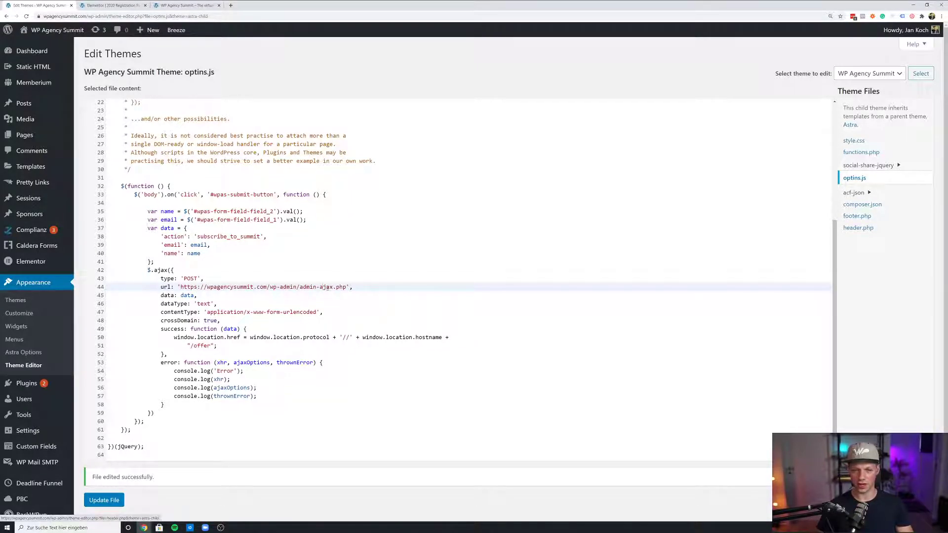
double_click(239, 288)
Point out the offer-page success redirect and error logging lines, then go to Installed Plugins.
left_click(351, 327)
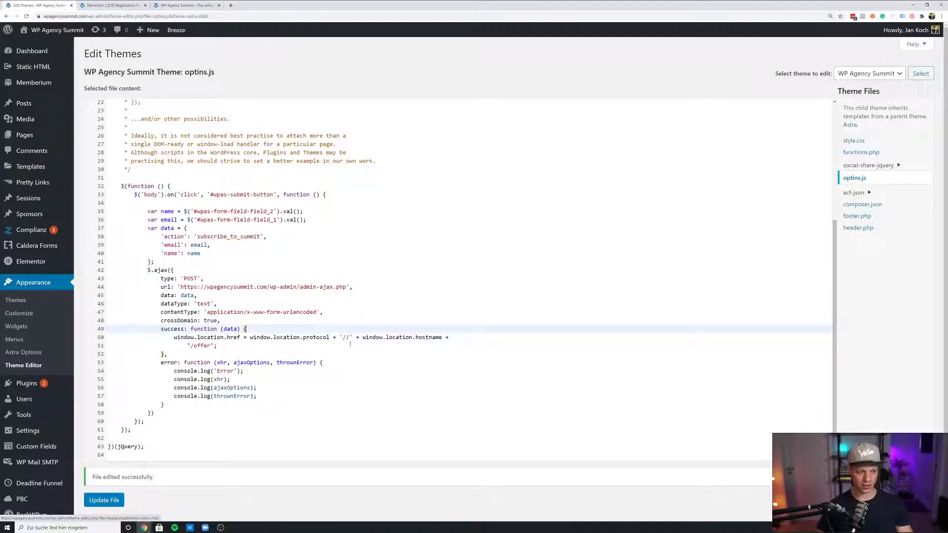
left_click(347, 350)
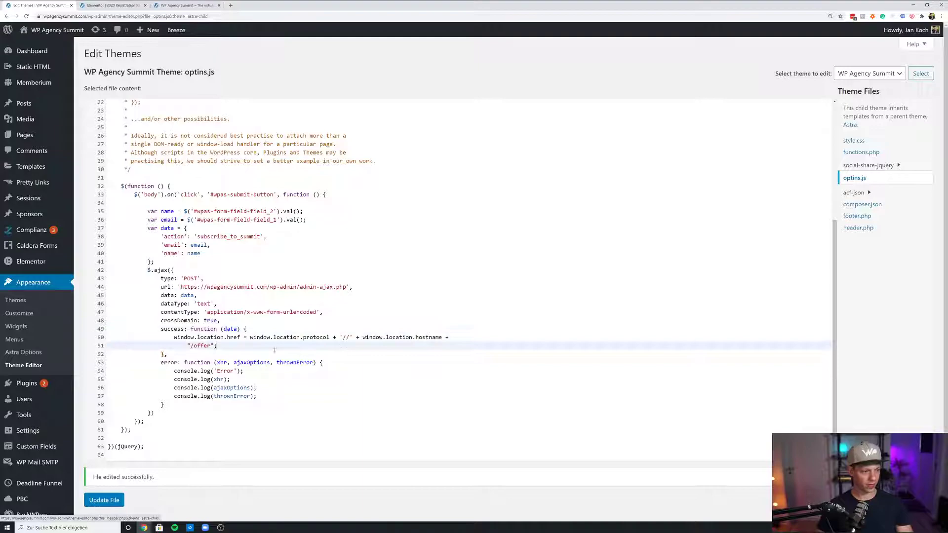
left_click(175, 338, "shift")
key("Left")
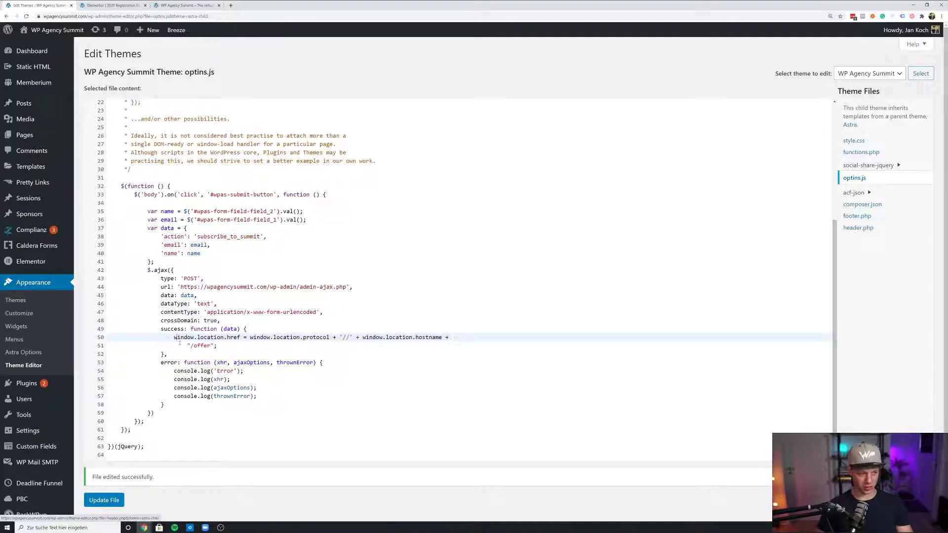
left_click(275, 397)
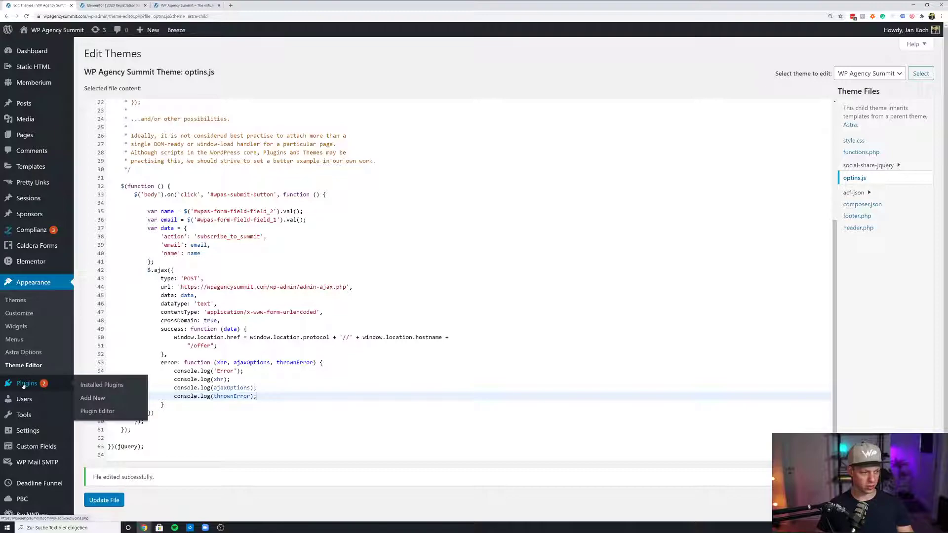
left_click(96, 383)
scroll(268, 342, "down", 8)
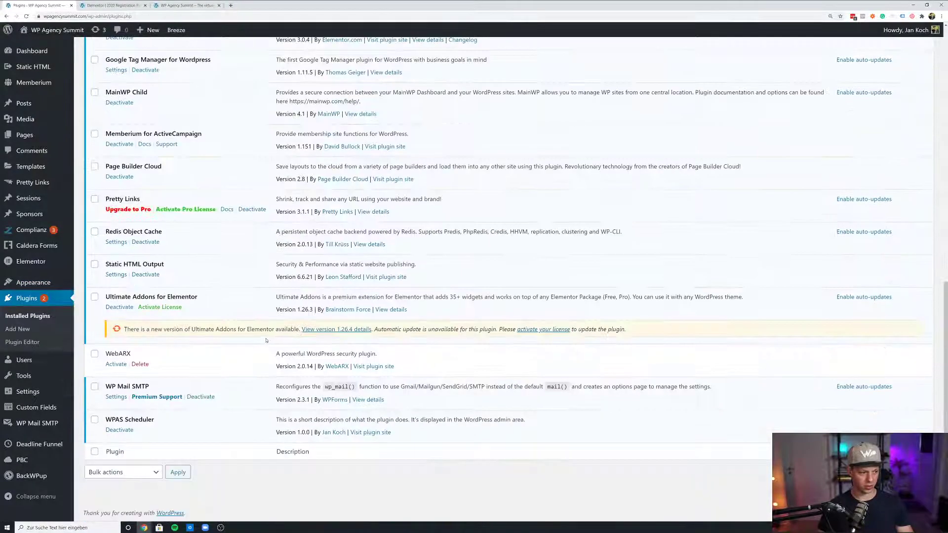
Highlight the Static HTML Output plugin name and follow its Visit plugin site link.
double_click(155, 265)
left_click_drag(146, 265, 106, 265)
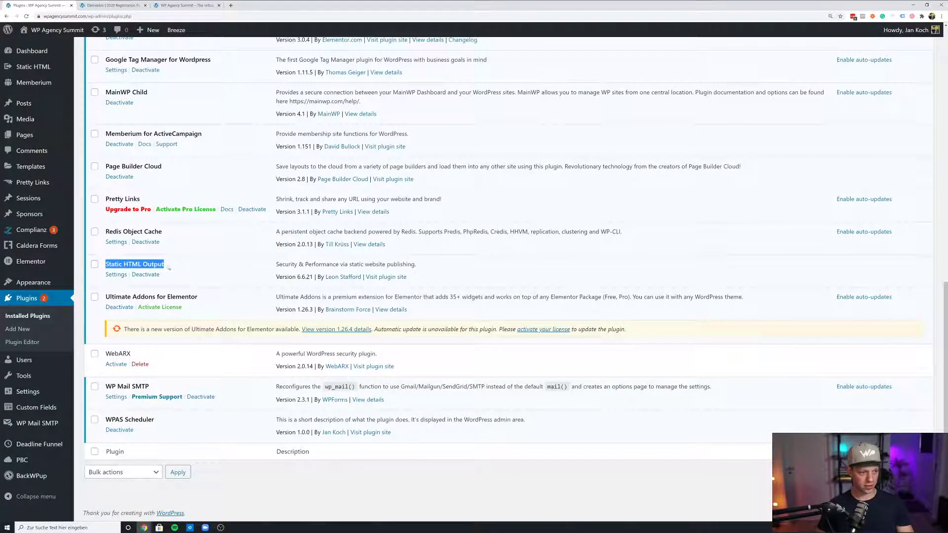
left_click(328, 282)
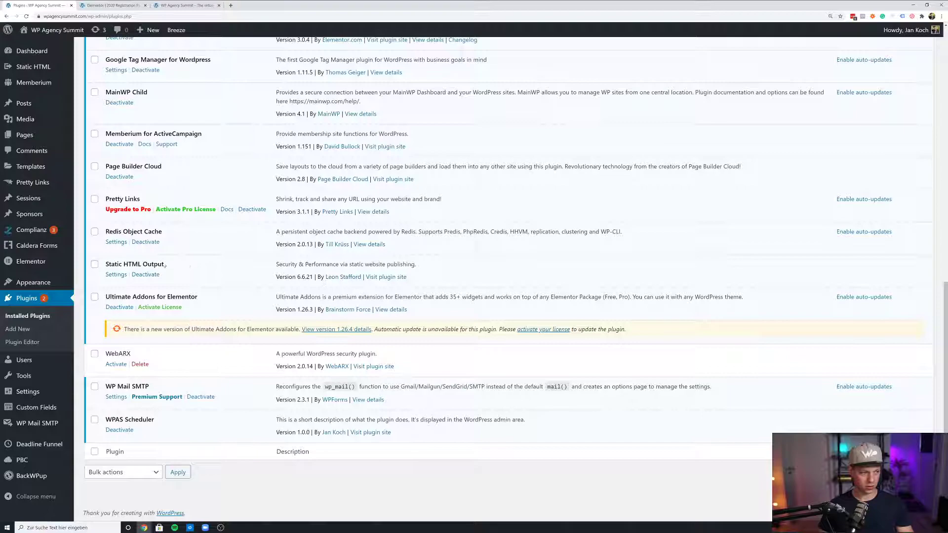
left_click_drag(165, 264, 102, 264)
left_click(230, 242)
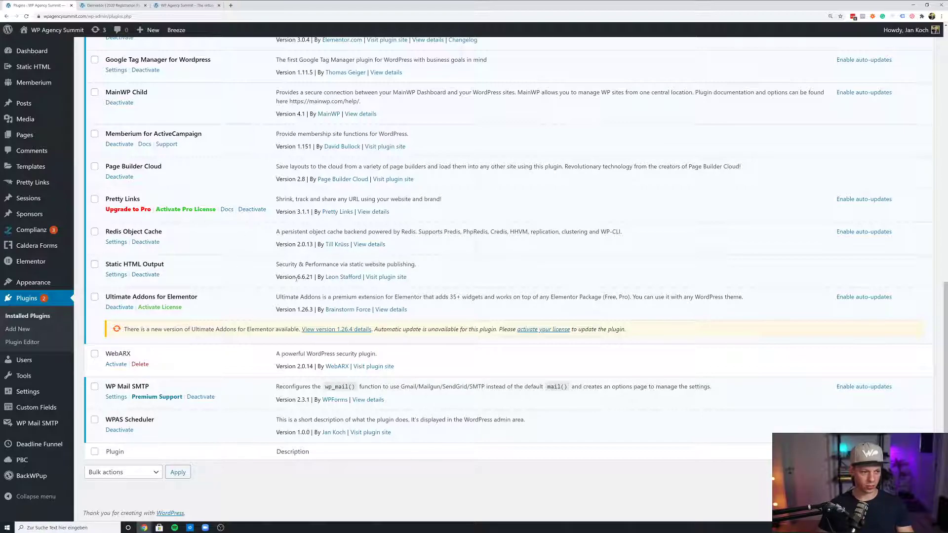
left_click(381, 279, "ctrl")
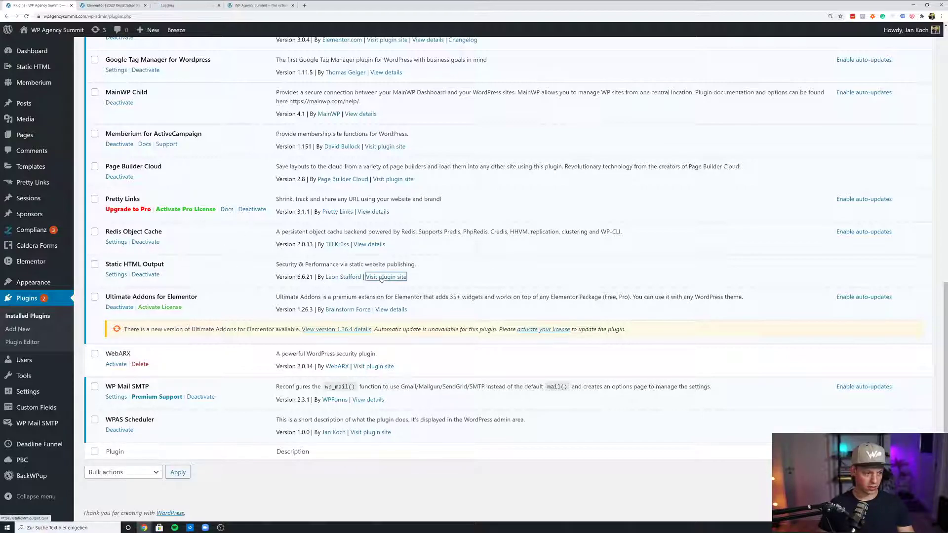
Browse statichtmloutput.com's supported hosts and version 6.6.21 download, then return to Elementor.
left_click(179, 6)
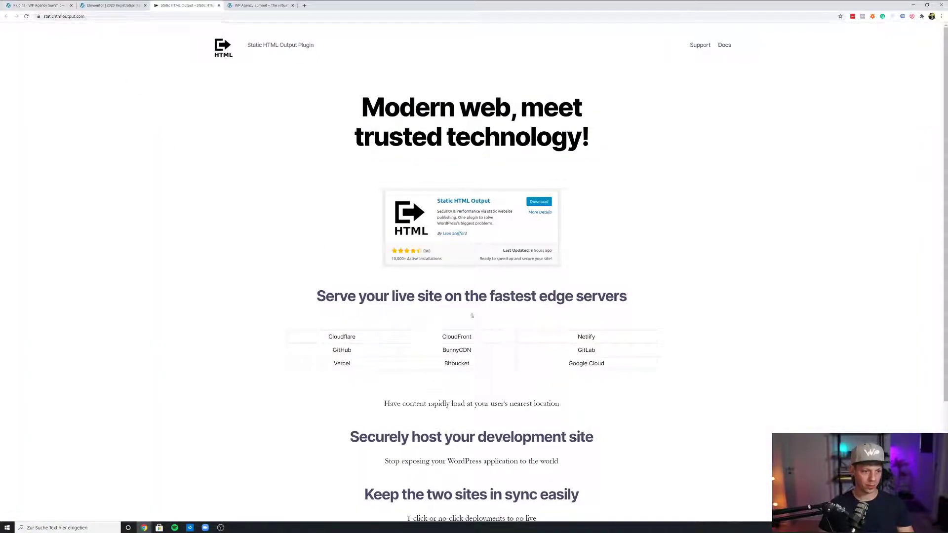
scroll(628, 254, "down", 2)
scroll(627, 253, "down", 1)
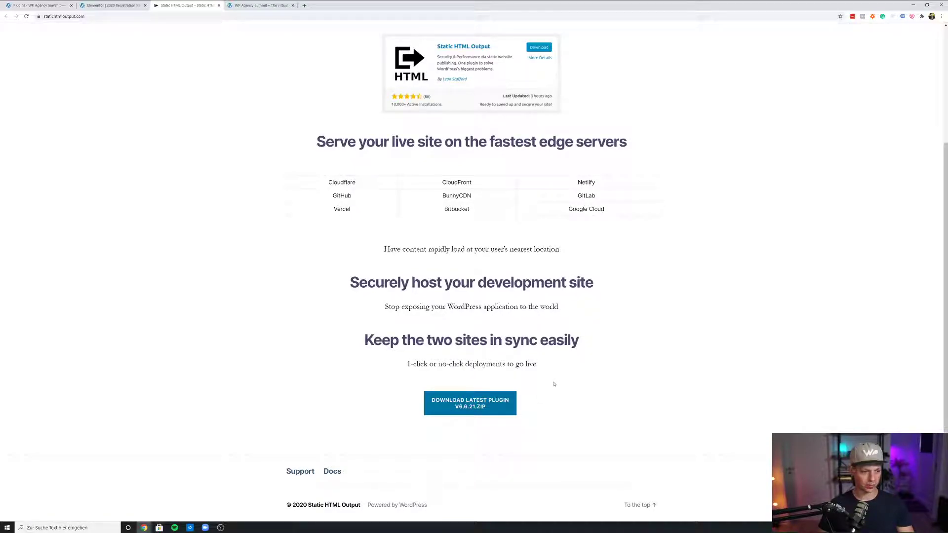
scroll(553, 384, "up", 3)
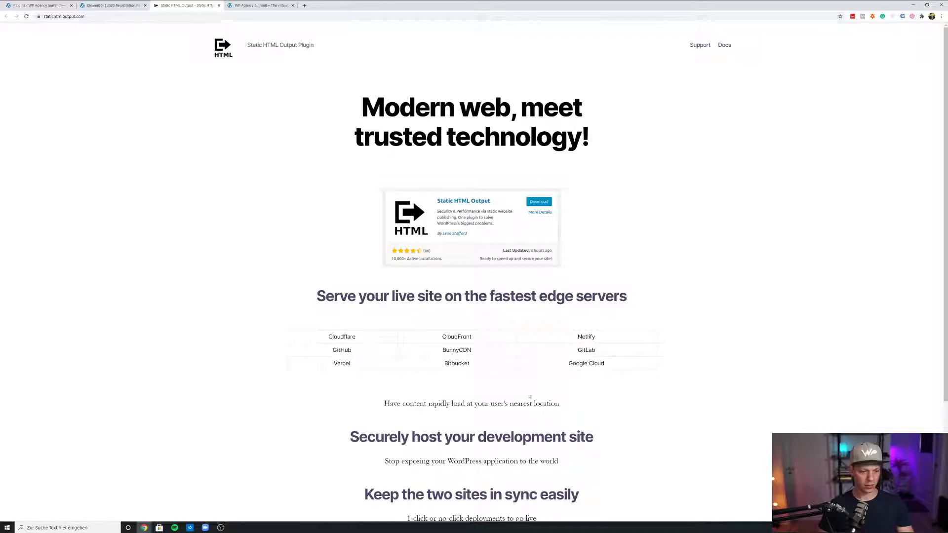
left_click(111, 5)
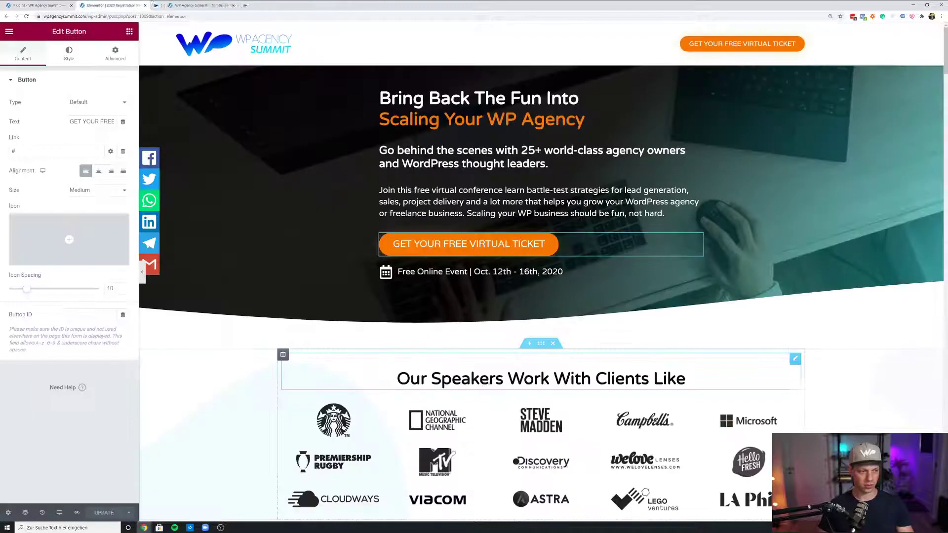
In the Static HTML export settings, keep BunnyCDN as the deployment target and test the connection.
left_click(28, 6)
left_click(35, 67)
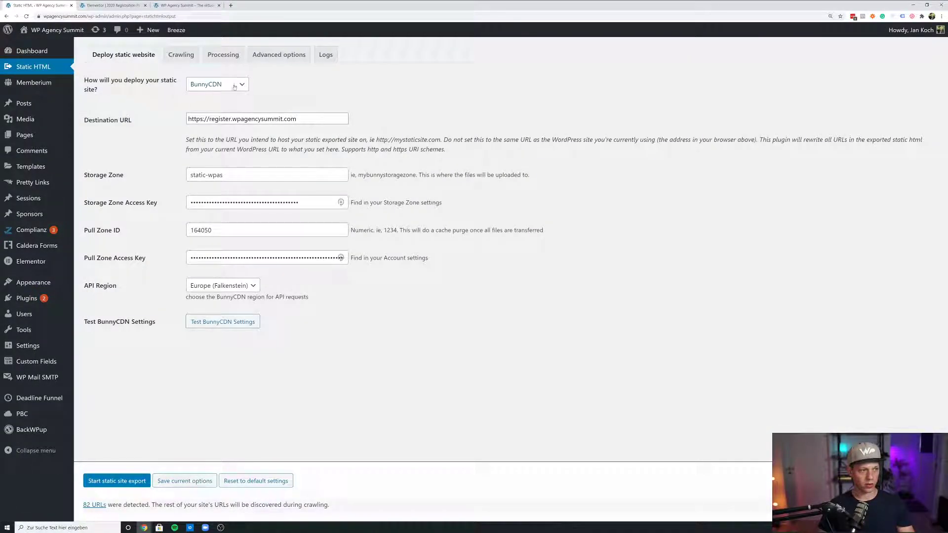
left_click(234, 87)
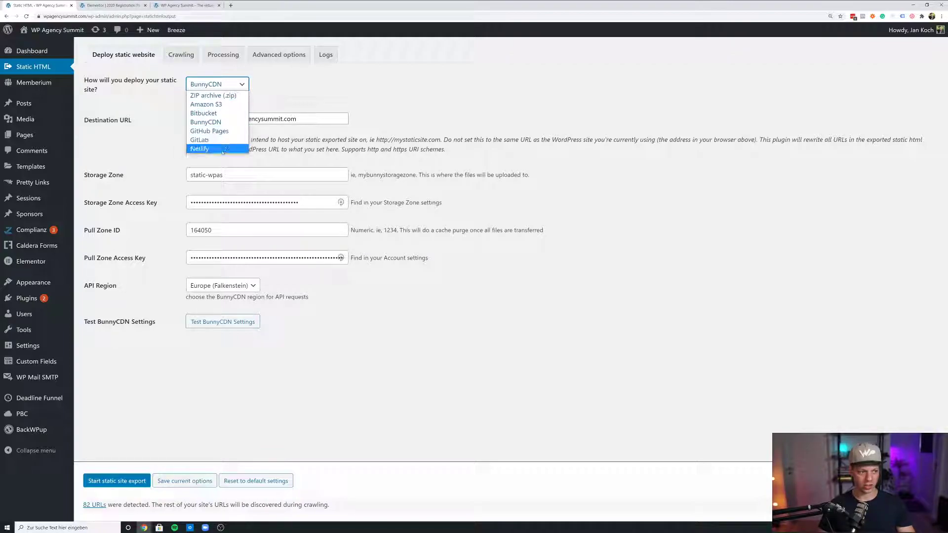
left_click(306, 96)
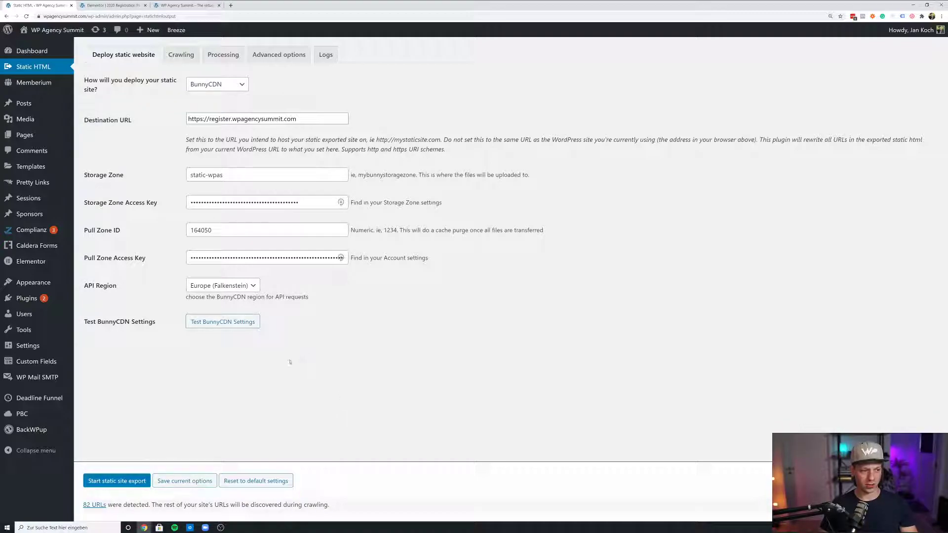
left_click(253, 327)
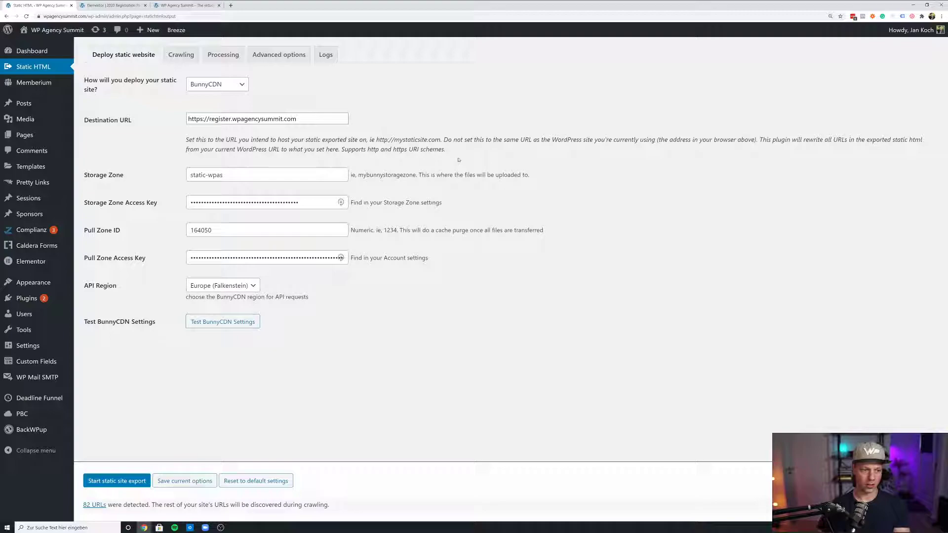
Move through the Elementor and live landing page tabs, snapping the page left, to BunnyCDN.
left_click(119, 6)
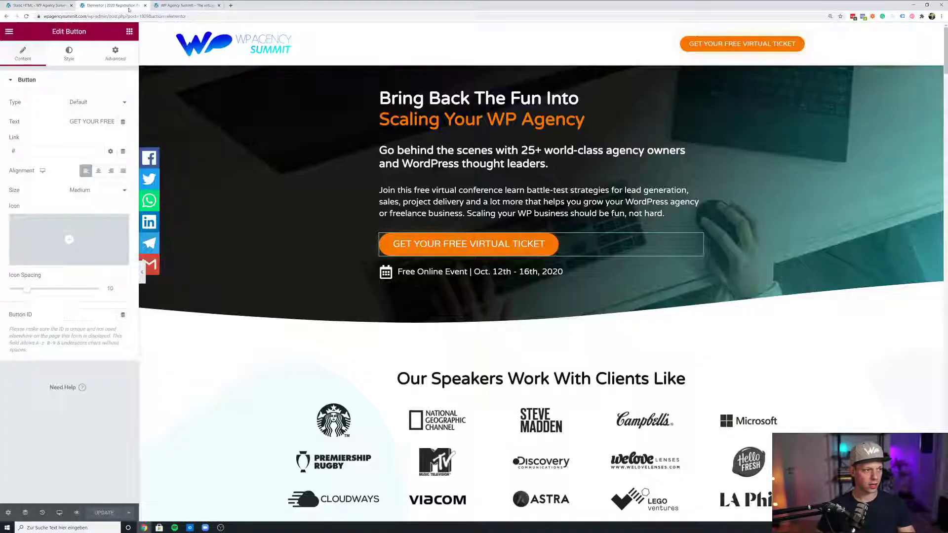
left_click(185, 8)
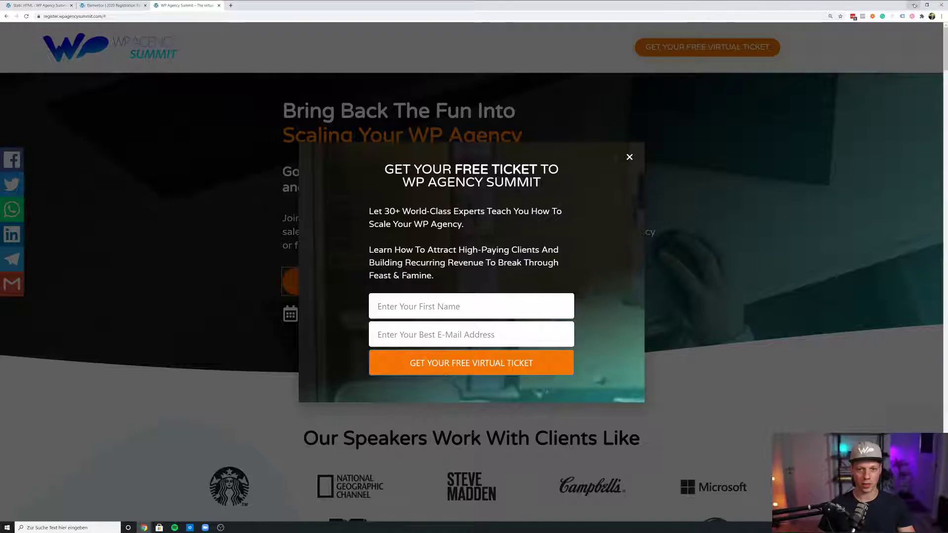
key("super+Left")
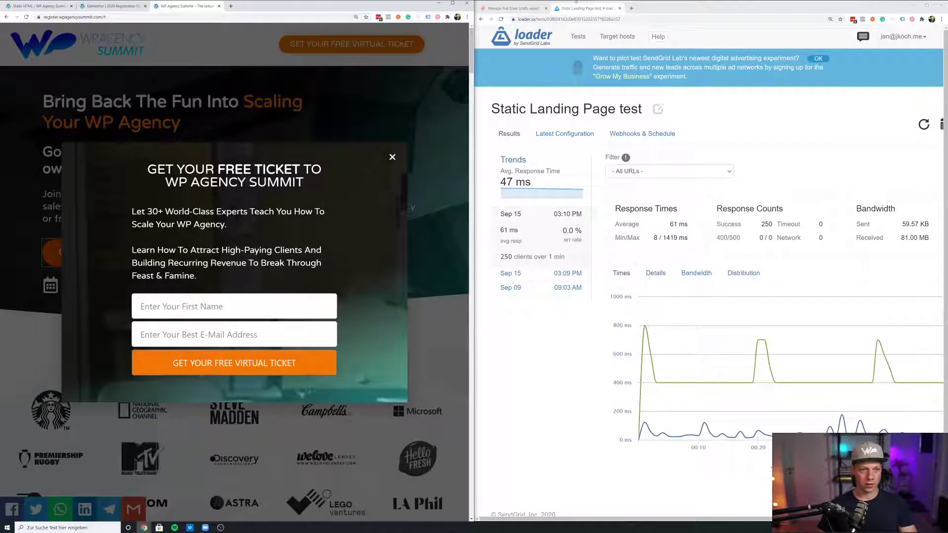
left_click(511, 7)
Maximize BunnyCDN, dismiss the Purged! confirmation, zoom in twice, and open Pull Zones.
left_click(927, 6)
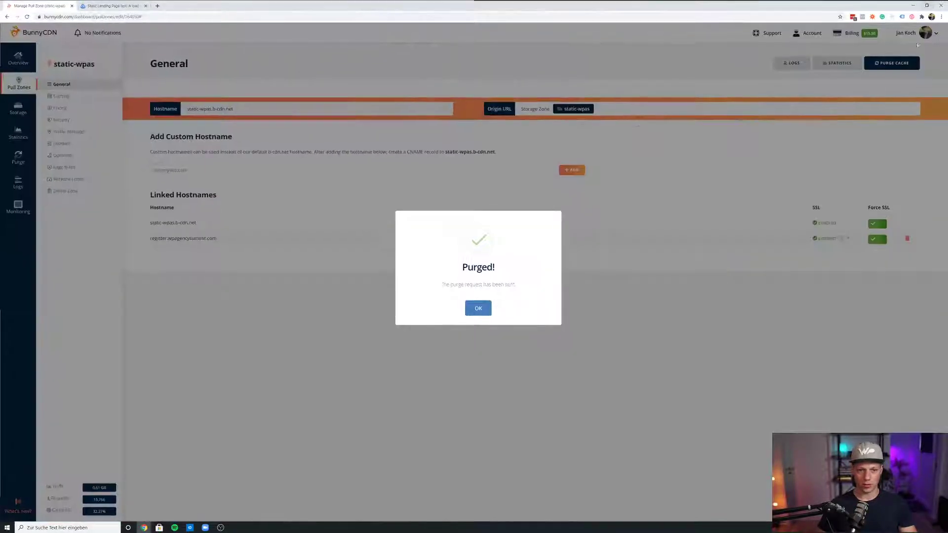
left_click(477, 310)
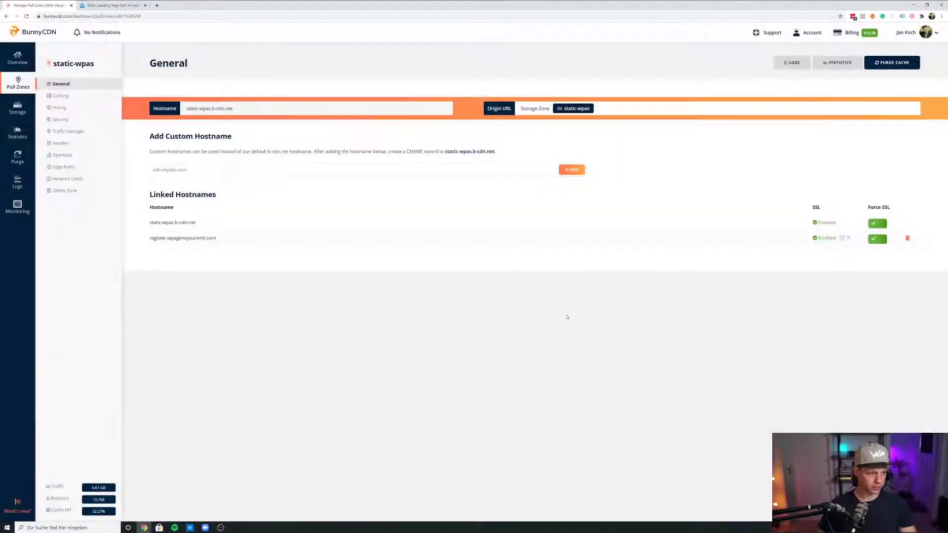
key("ctrl+plus")
key("ctrl+plus")
key("ctrl+plus")
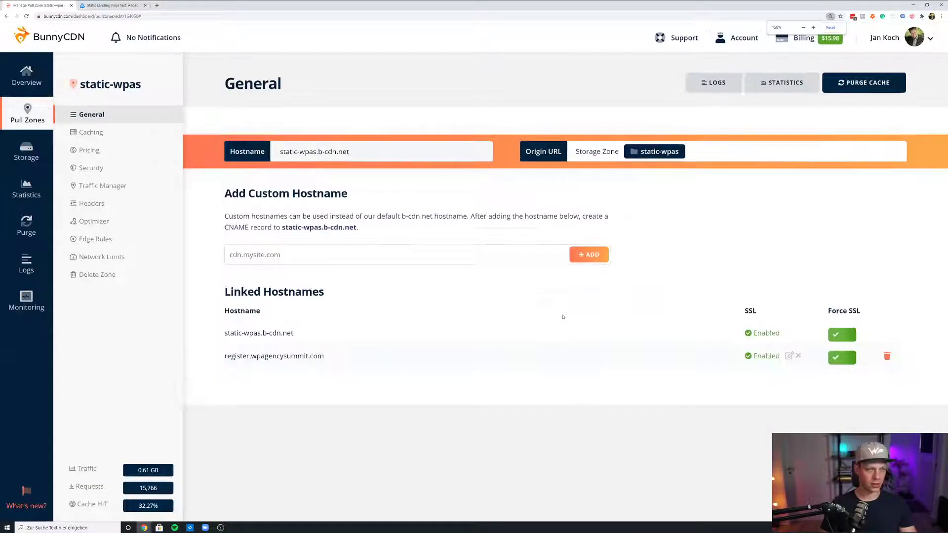
key("ctrl+plus")
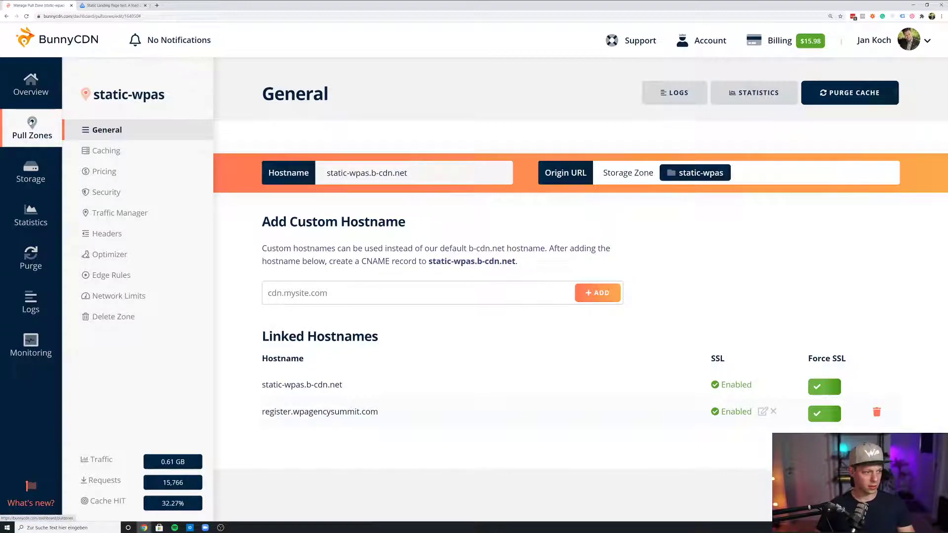
left_click(32, 124)
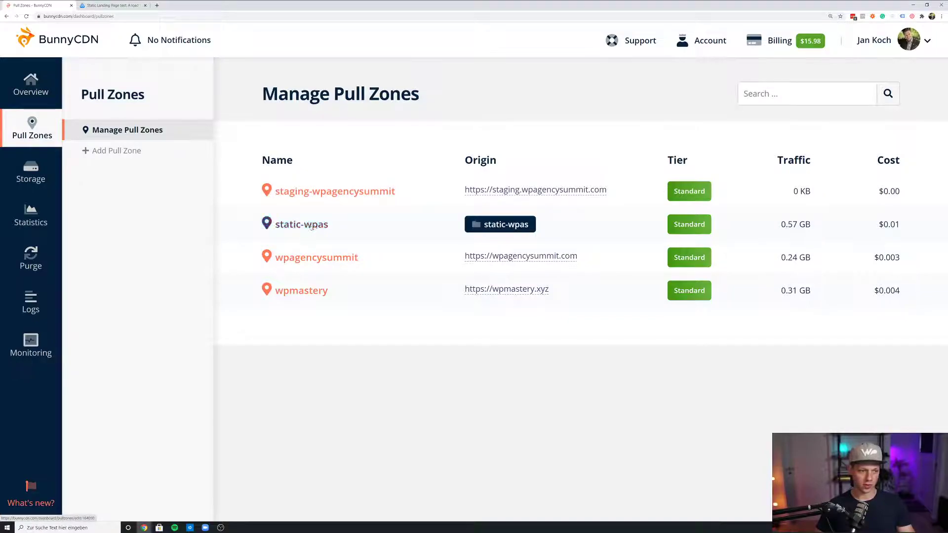
left_click(511, 226)
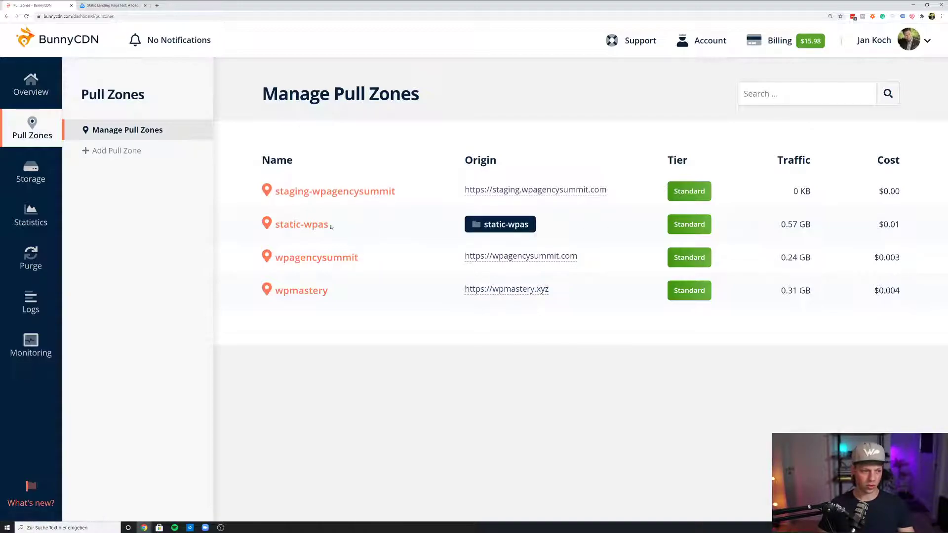
left_click(34, 179)
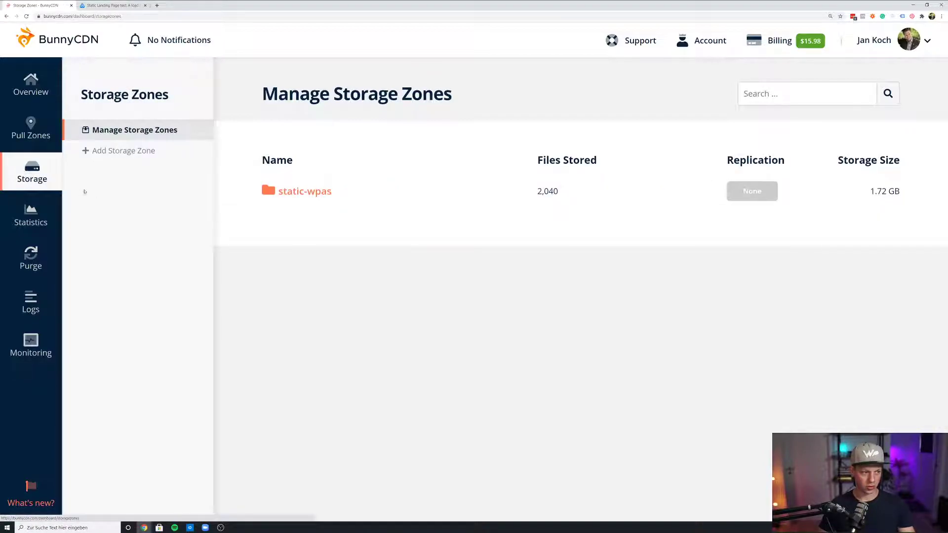
left_click(306, 193)
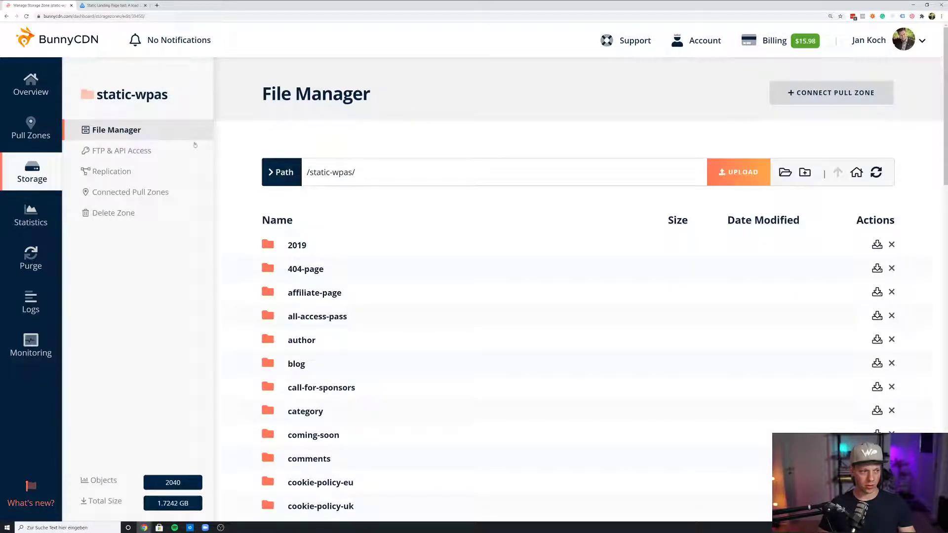
left_click(129, 153)
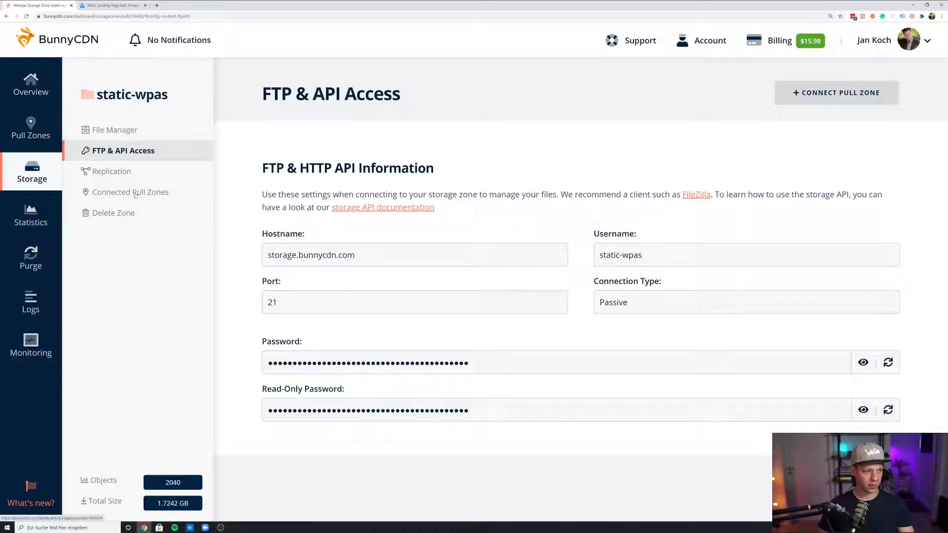
left_click(31, 128)
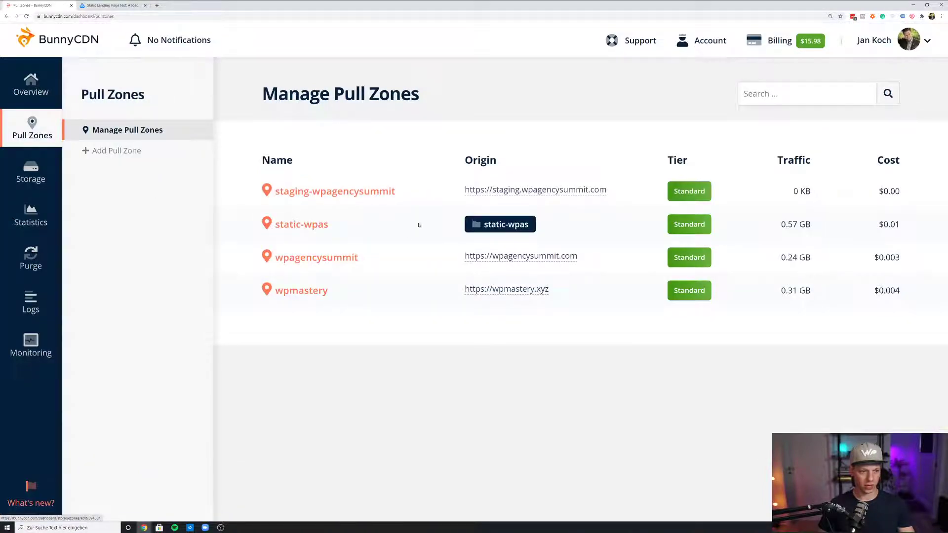
Point out the static-wpas pull zone's linked hostnames, then go to the account Overview.
left_click(300, 224)
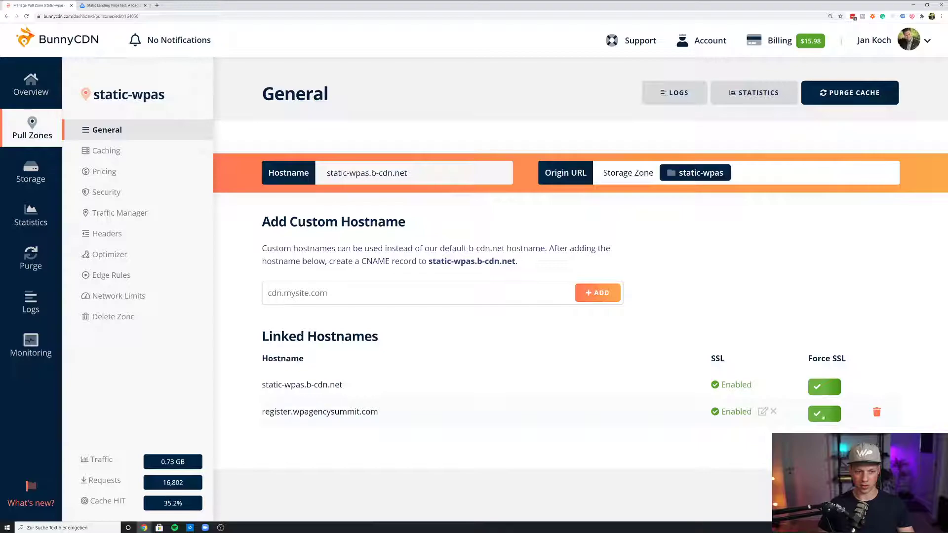
left_click_drag(459, 427, 415, 363)
left_click(404, 408)
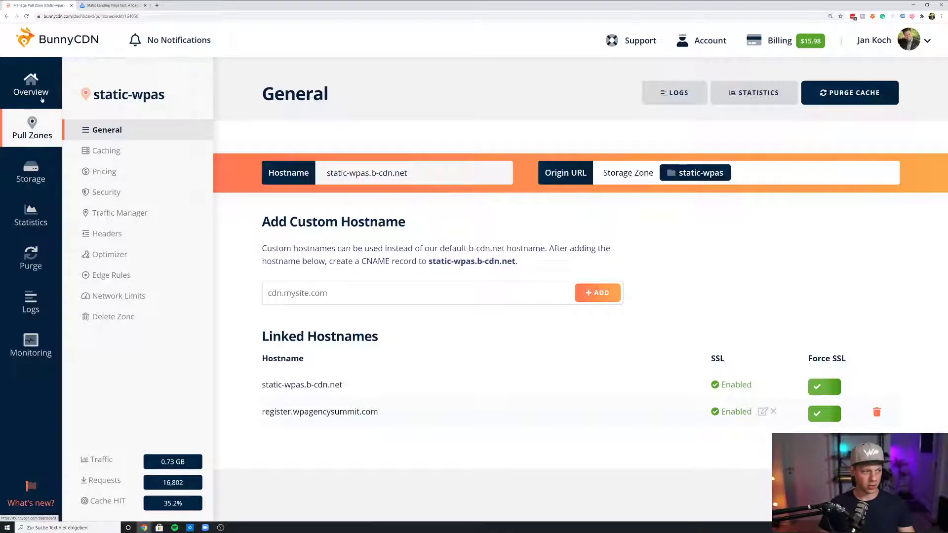
left_click(33, 91)
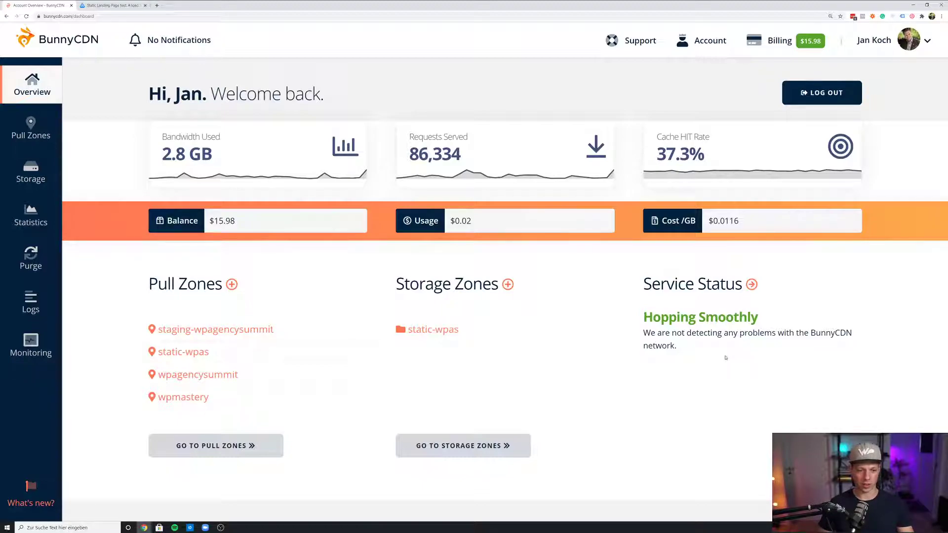
Highlight and clear the BunnyCDN service status message, then minimize the dashboard window.
mouse_move(741, 353)
left_mouse_down()
mouse_move(659, 284)
mouse_move(642, 284)
left_mouse_up()
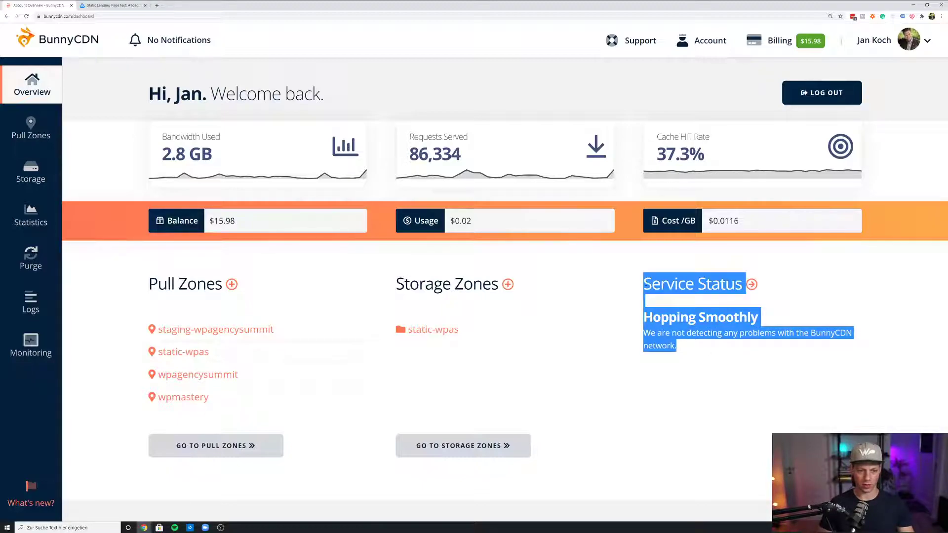
left_click(642, 284)
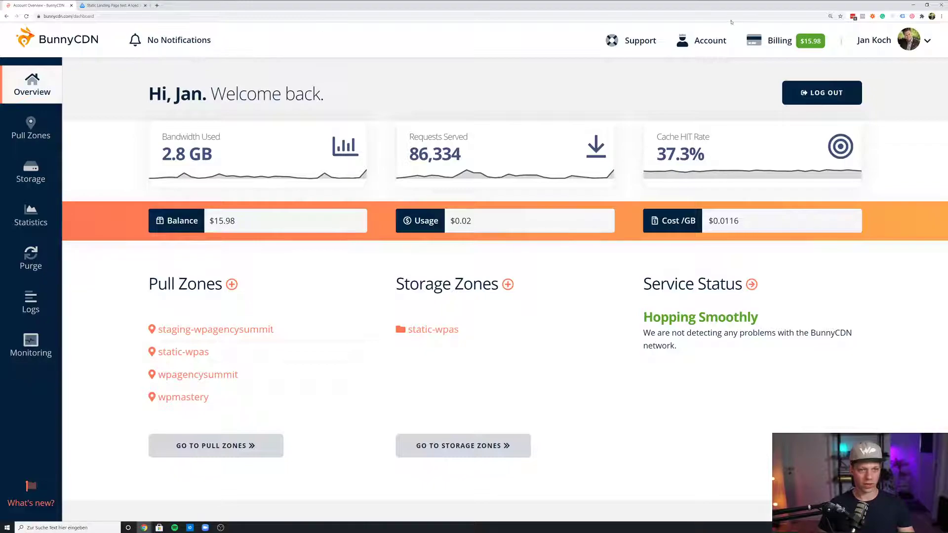
left_click(912, 6)
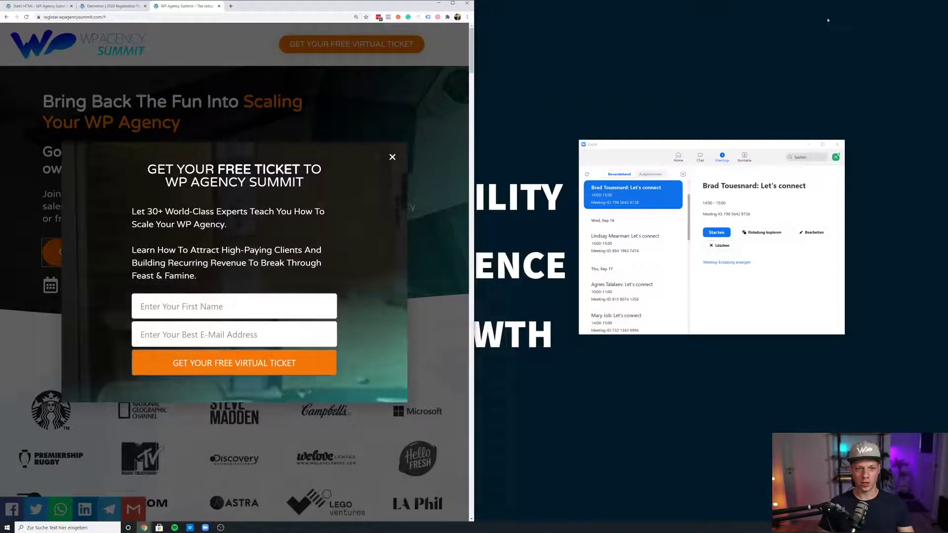
Maximize the WP Agency Summit landing page and dismiss its free-ticket popup.
left_click(451, 4)
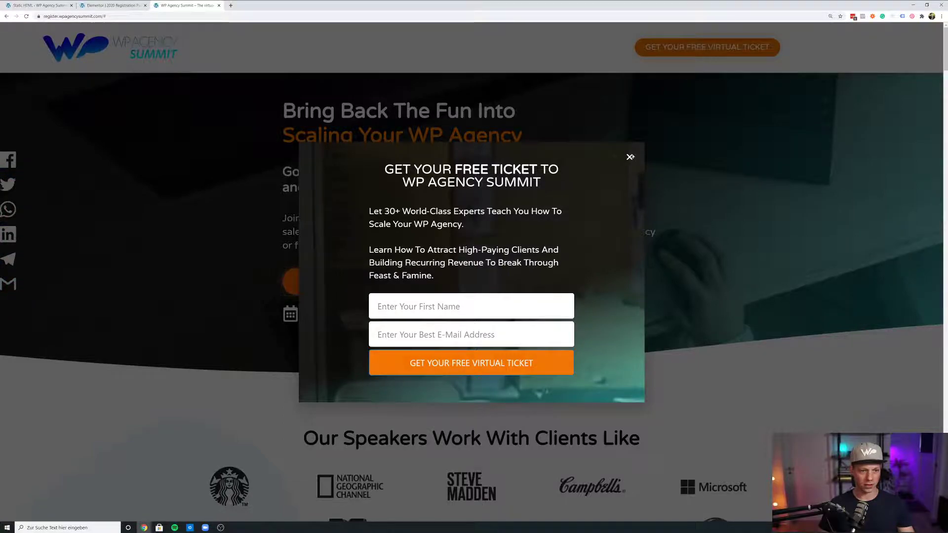
left_click(737, 220)
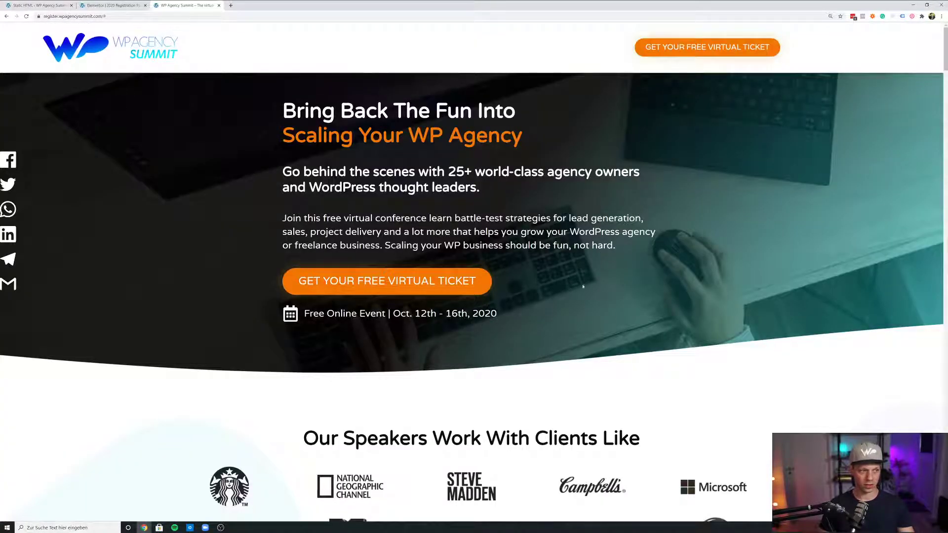